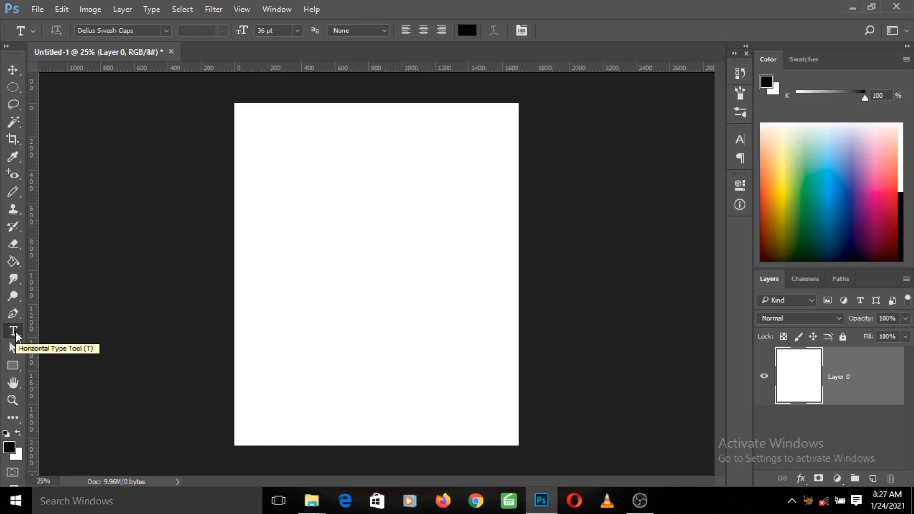
Choose the Horizontal Type tool and set its font to Eras Bold ITC.
{"action": "right_click", "coordinate": [14, 333]}
{"action": "left_click", "coordinate": [40, 331]}
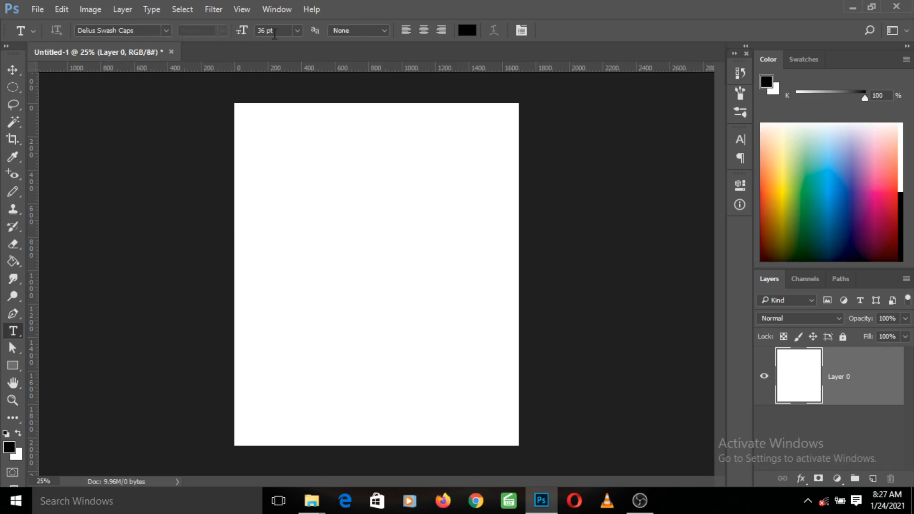
{"action": "left_click", "coordinate": [168, 31]}
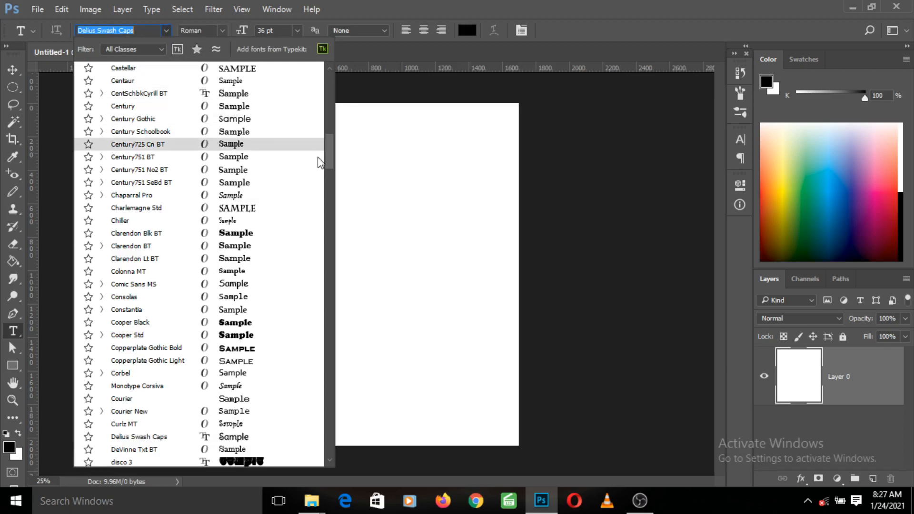
{"action": "left_click_drag", "start_coordinate": [327, 158], "coordinate": [327, 123]}
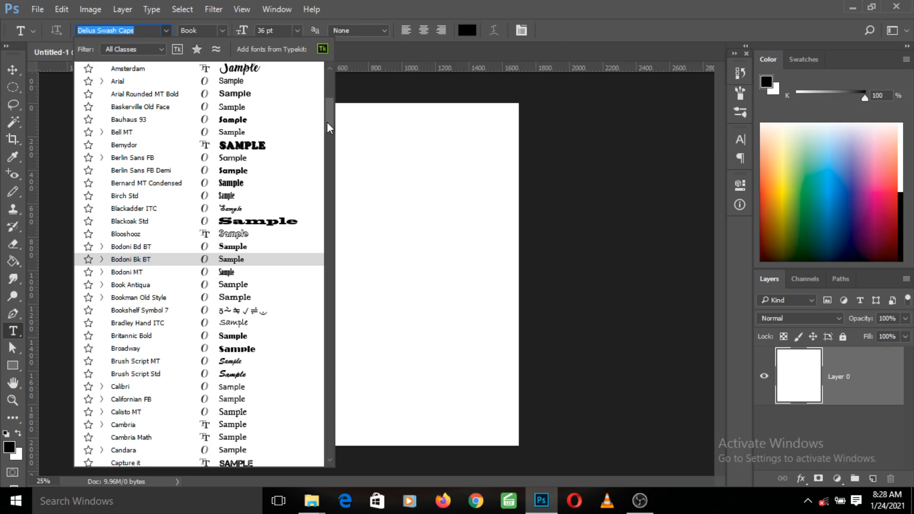
{"action": "left_click_drag", "start_coordinate": [327, 122], "coordinate": [329, 94]}
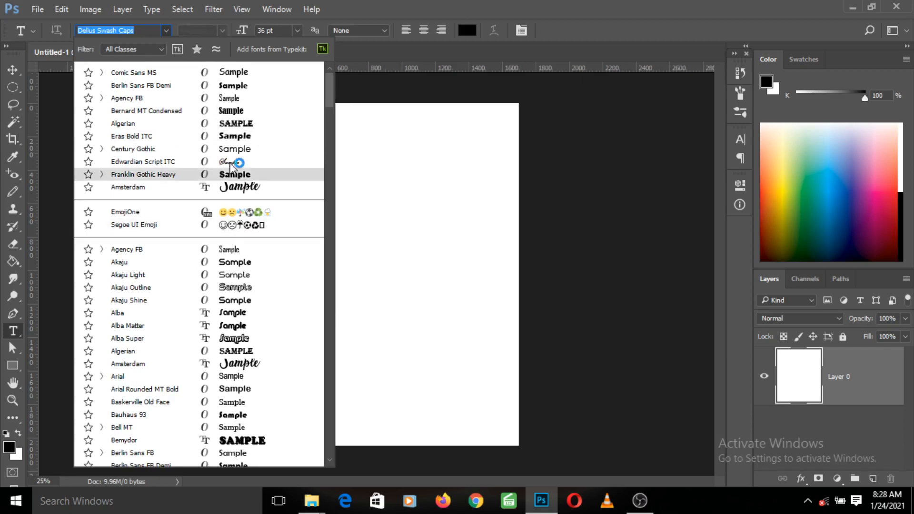
{"action": "left_click", "coordinate": [230, 137]}
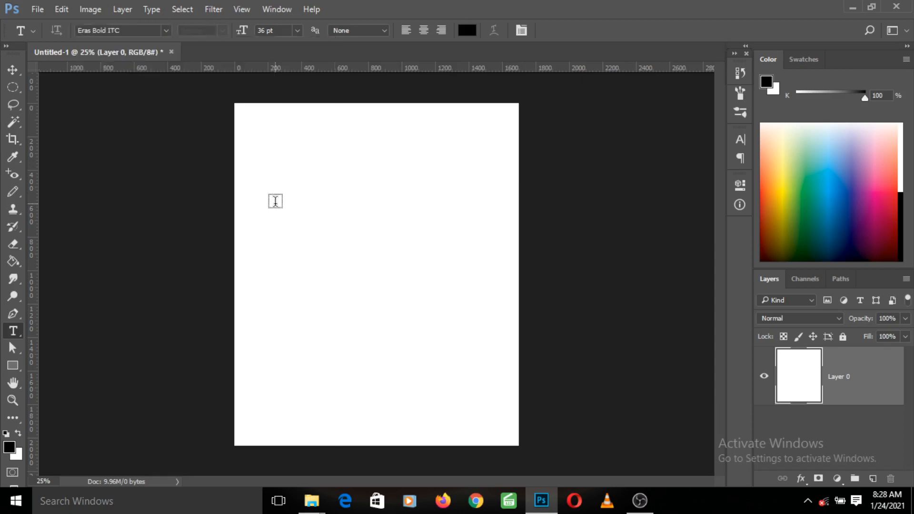
Start a text layer in the upper part of the white canvas and set the font size to 150 pt.
{"action": "left_click", "coordinate": [294, 178]}
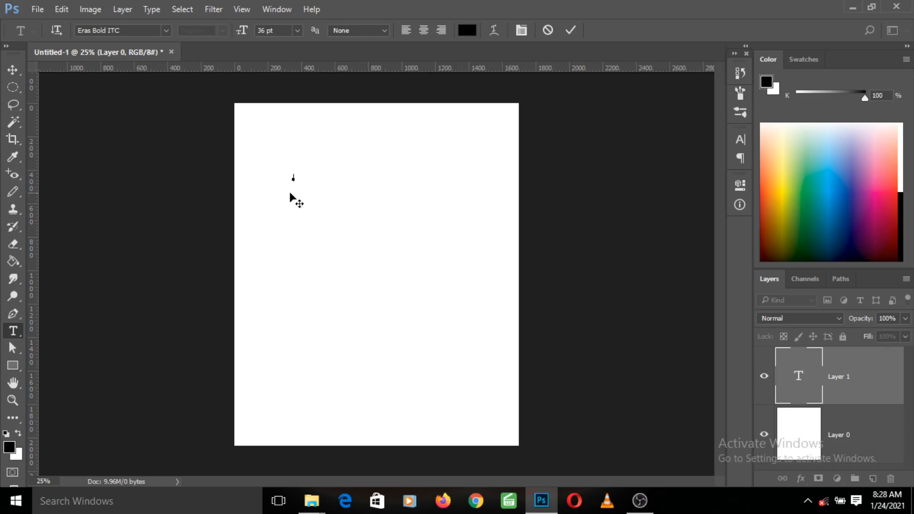
{"action": "left_click", "coordinate": [297, 30]}
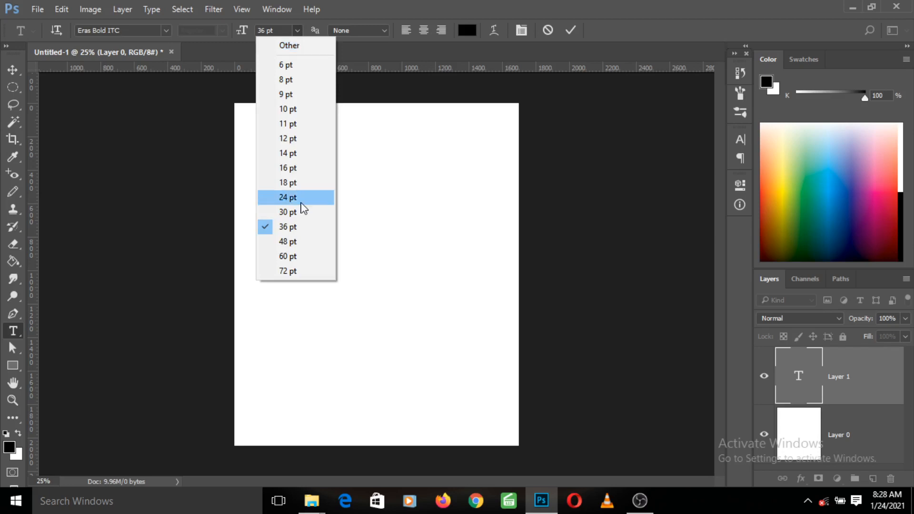
{"action": "left_click", "coordinate": [305, 271]}
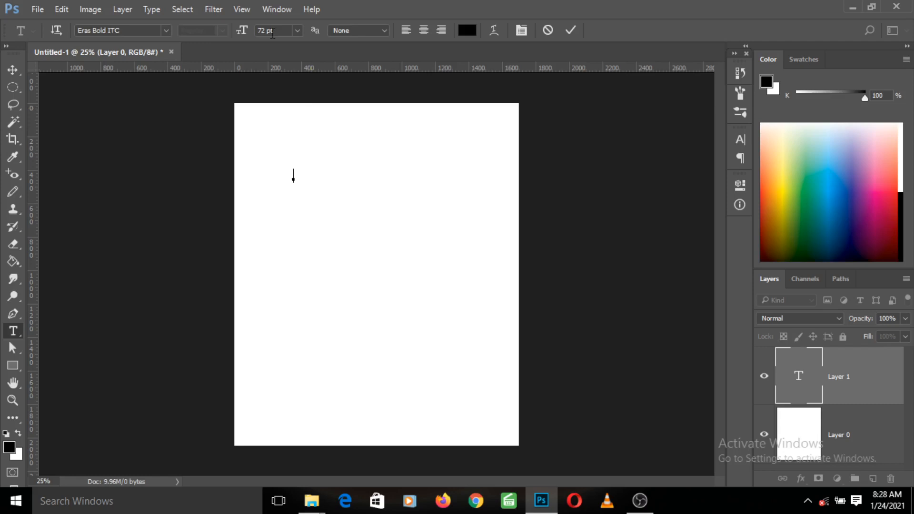
{"action": "left_click", "coordinate": [297, 30]}
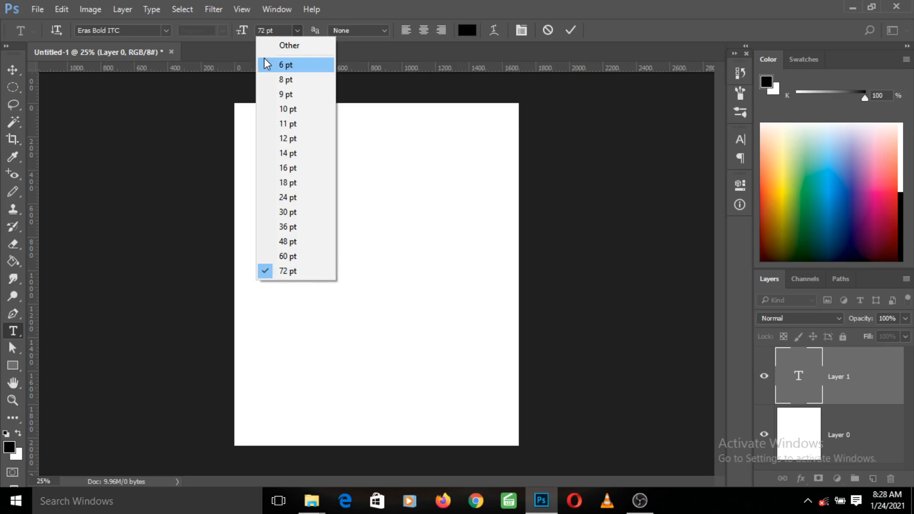
{"action": "left_click", "coordinate": [256, 31]}
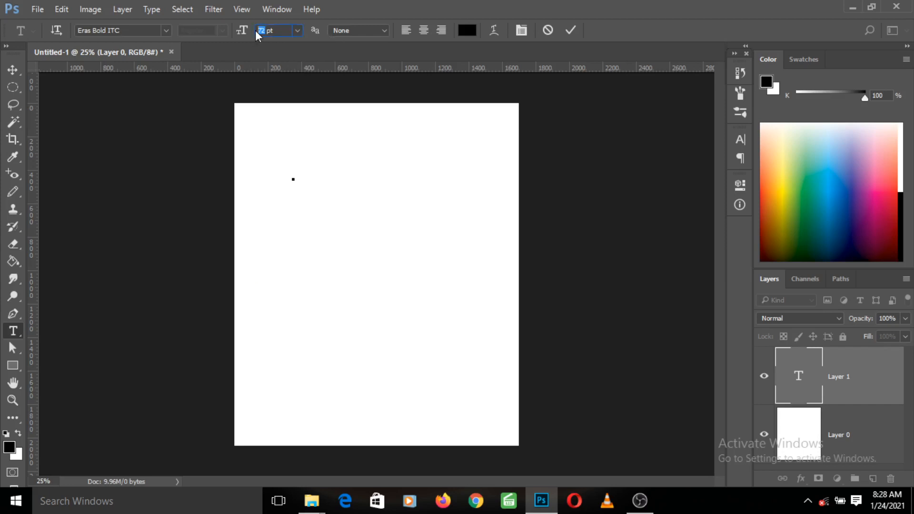
{"action": "type", "text": "150"}
{"action": "key", "text": "Return"}
Enter the text "type this so that" on the first line and "you can see" on the second.
{"action": "type", "text": "typ"}
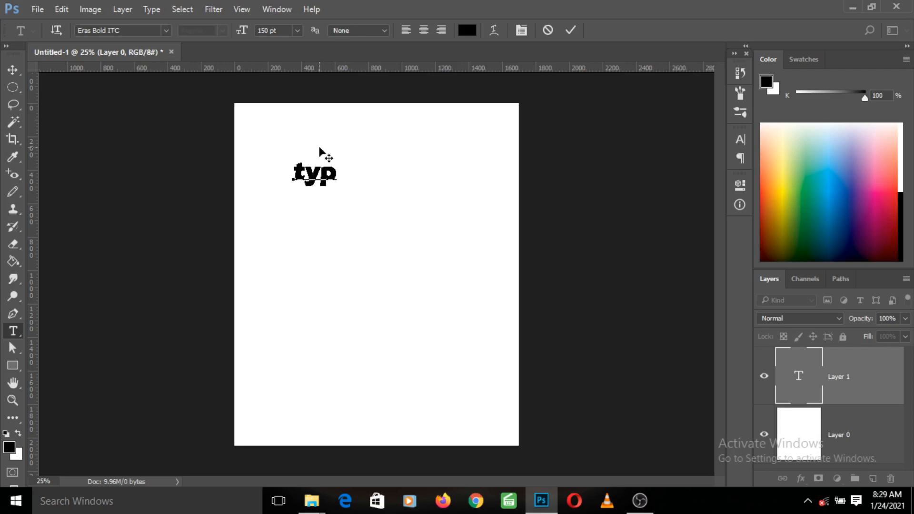
{"action": "type", "text": "e t his"}
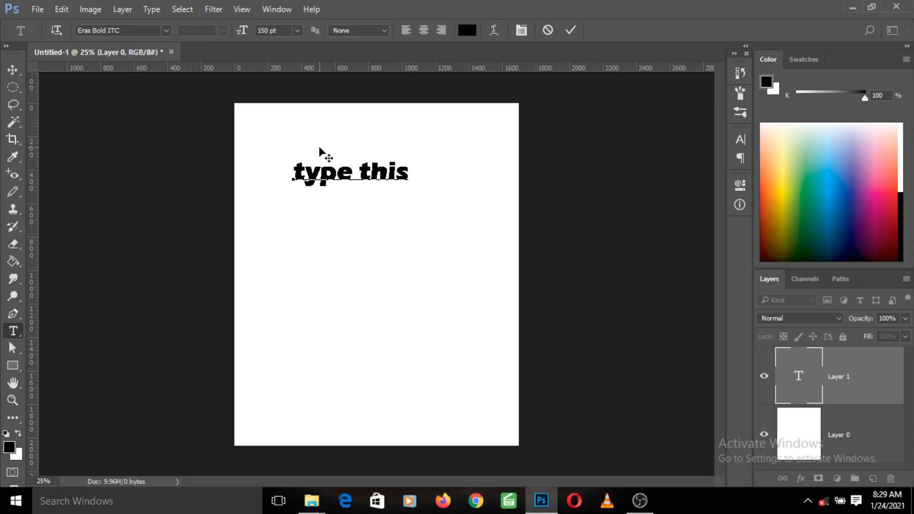
{"action": "type", "text": " so t"}
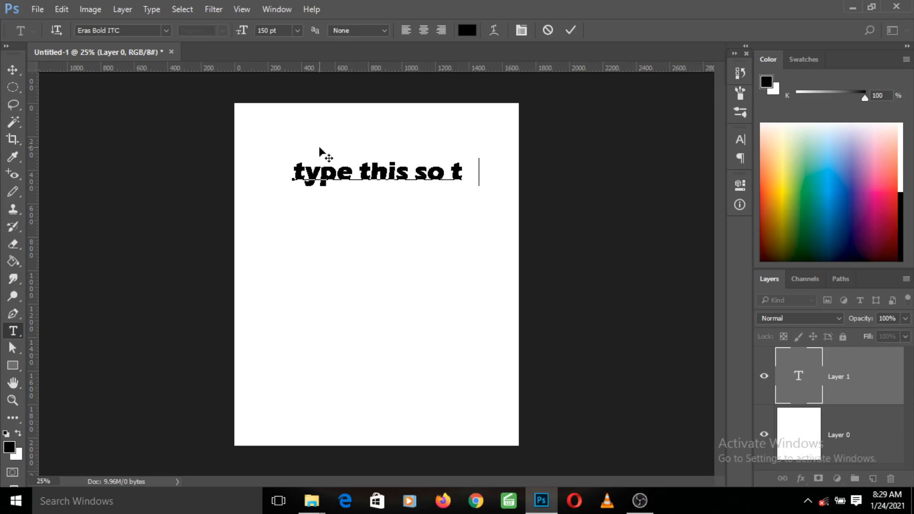
{"action": "type", "text": "hat"}
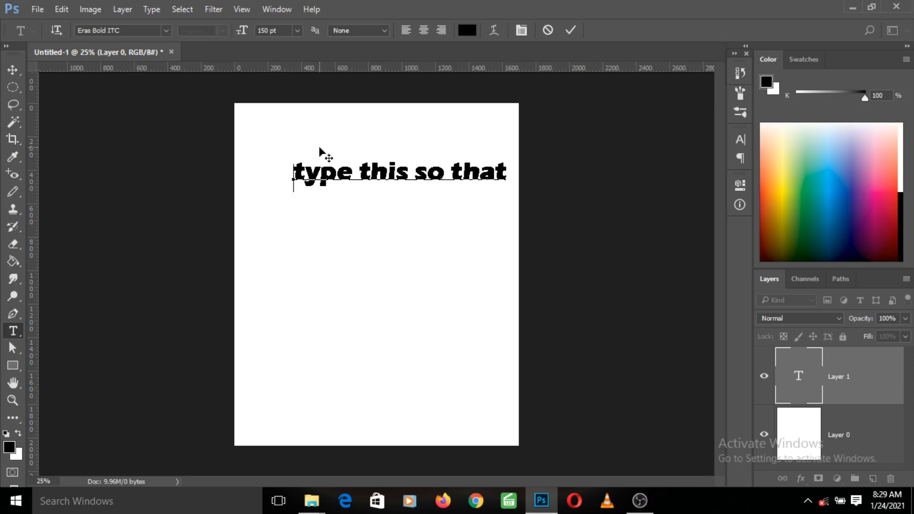
{"action": "type", "text": "you"}
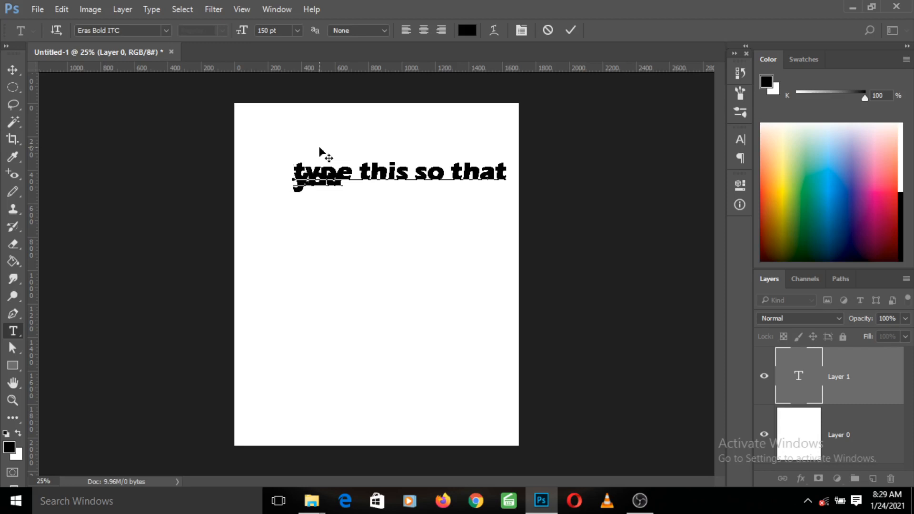
{"action": "type", "text": " can see"}
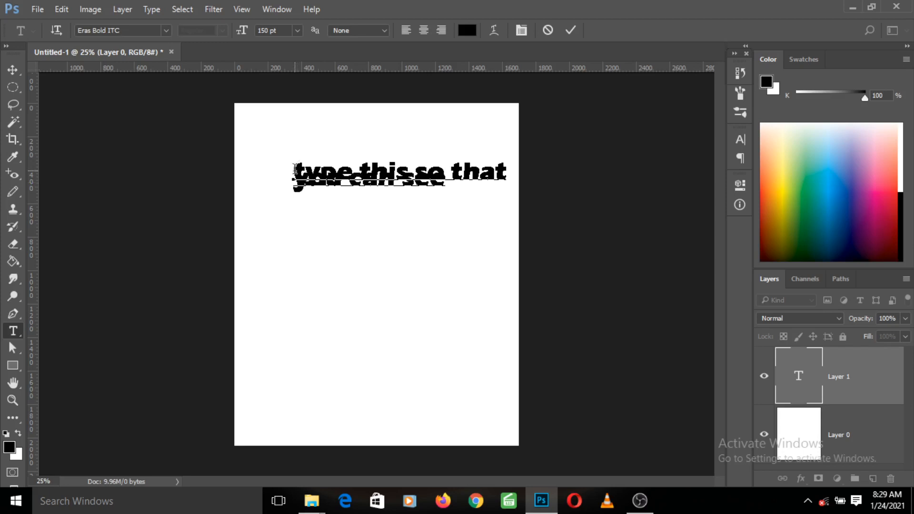
Select both lines of the text and change their color to pure red (ff0000).
{"action": "left_click_drag", "start_coordinate": [295, 169], "coordinate": [475, 194]}
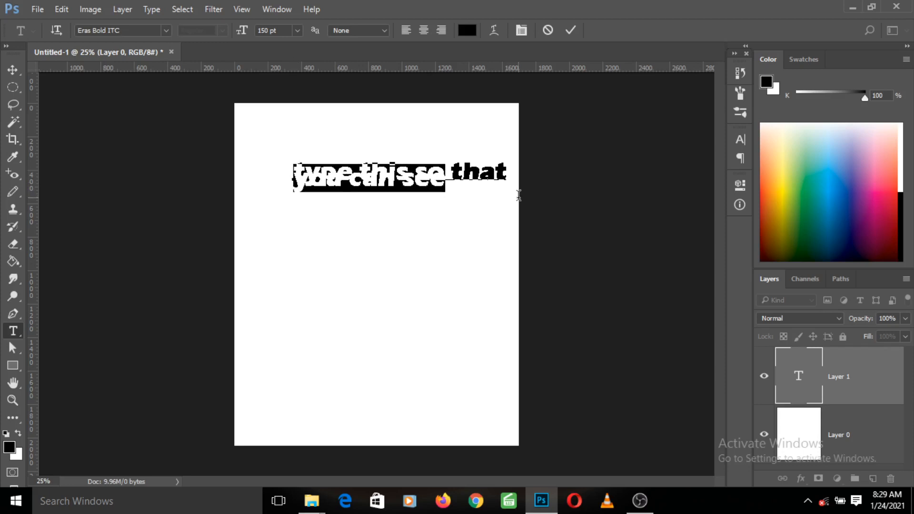
{"action": "left_click", "coordinate": [366, 167]}
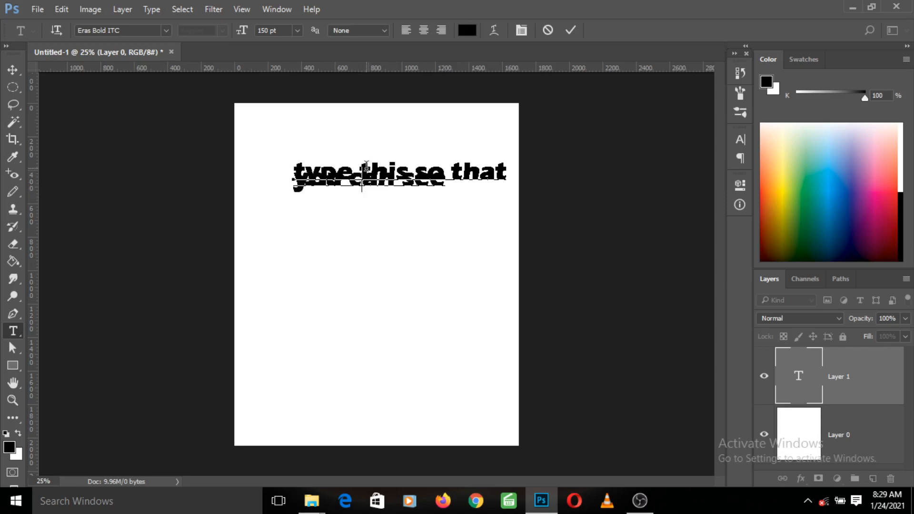
{"action": "left_click_drag", "start_coordinate": [294, 166], "coordinate": [508, 182]}
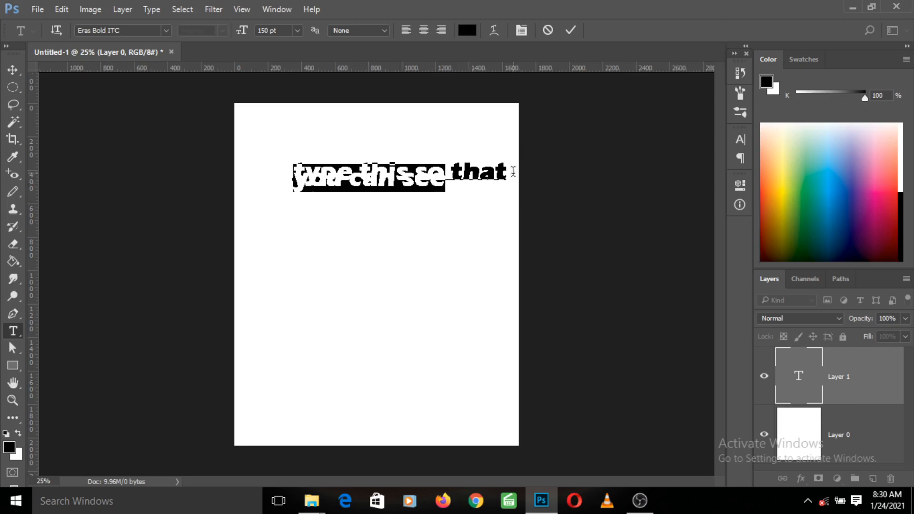
{"action": "left_click", "coordinate": [303, 167]}
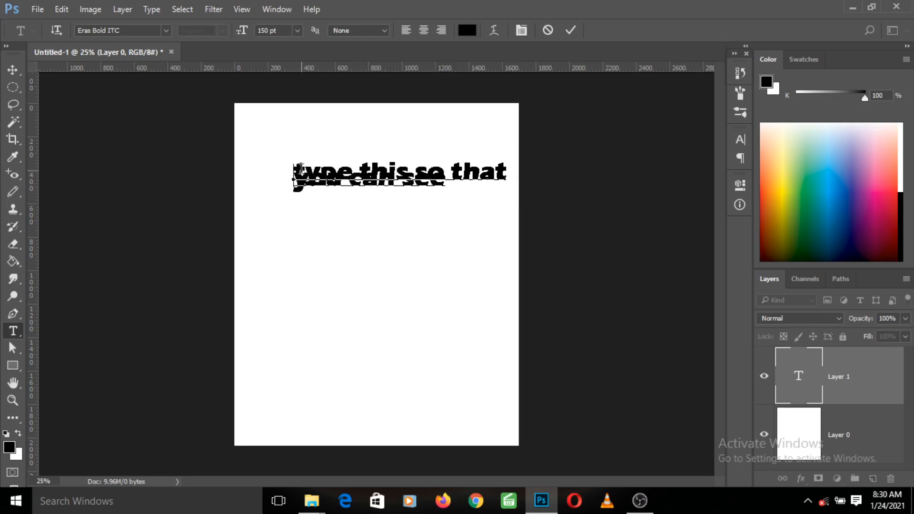
{"action": "key", "text": "ctrl+a"}
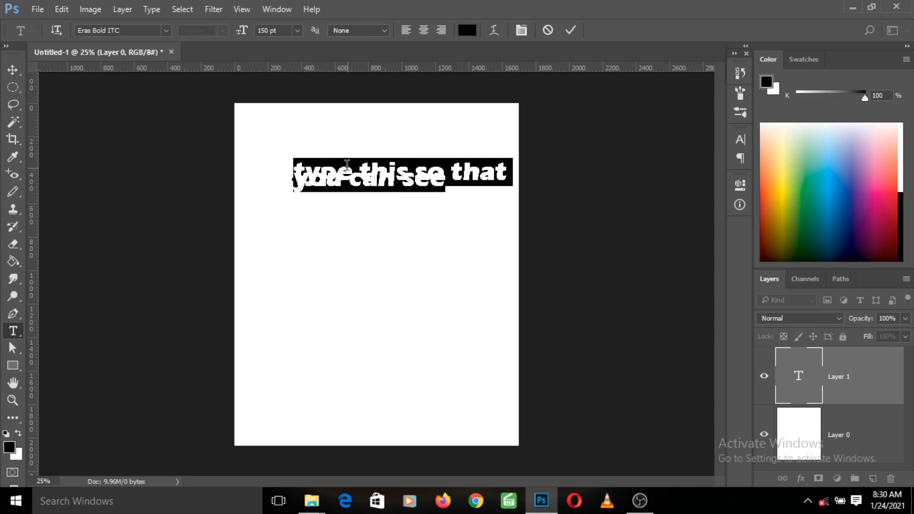
{"action": "left_click", "coordinate": [468, 30]}
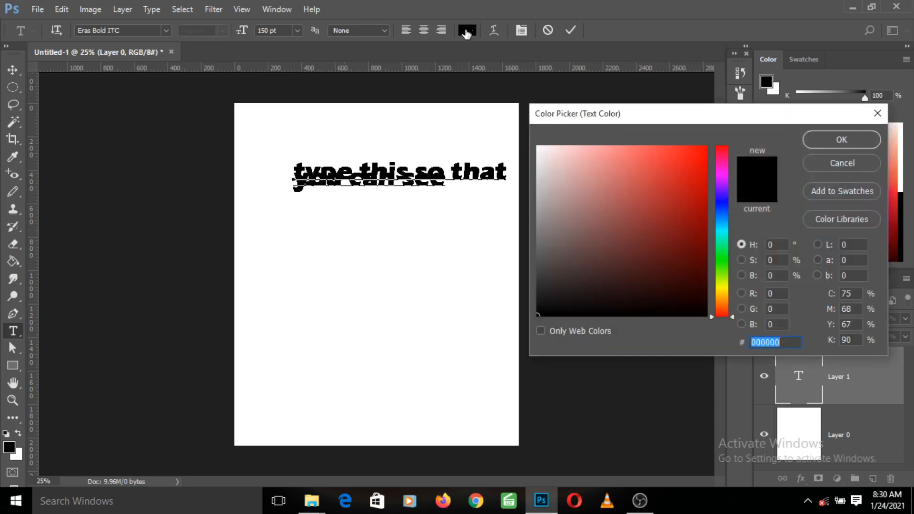
{"action": "mouse_move", "coordinate": [601, 168]}
{"action": "left_mouse_down"}
{"action": "mouse_move", "coordinate": [683, 159]}
{"action": "mouse_move", "coordinate": [708, 143]}
{"action": "left_mouse_up"}
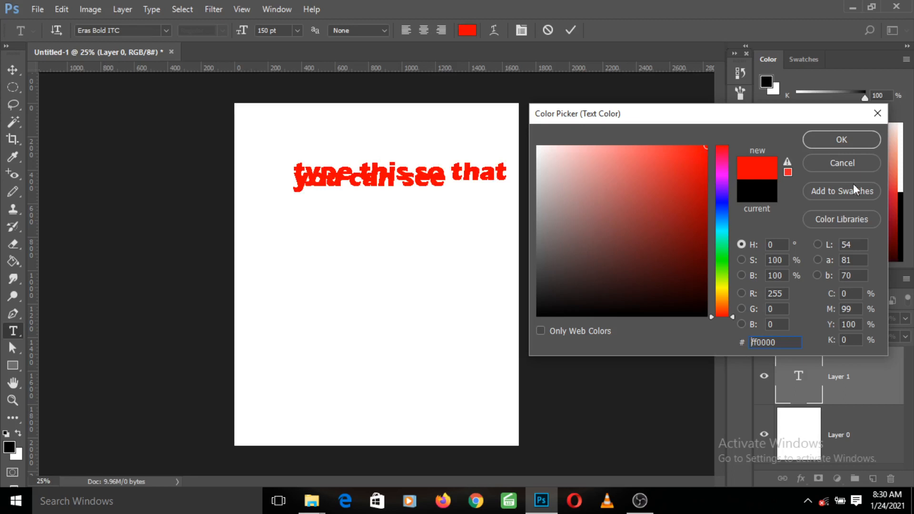
{"action": "left_click", "coordinate": [845, 142]}
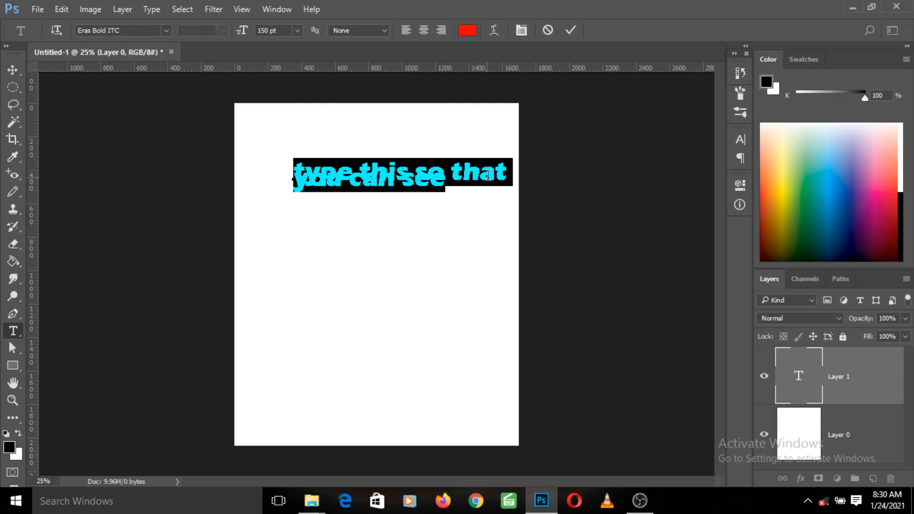
Show and hide the Character settings, and finish editing the red text.
{"action": "left_click", "coordinate": [739, 141]}
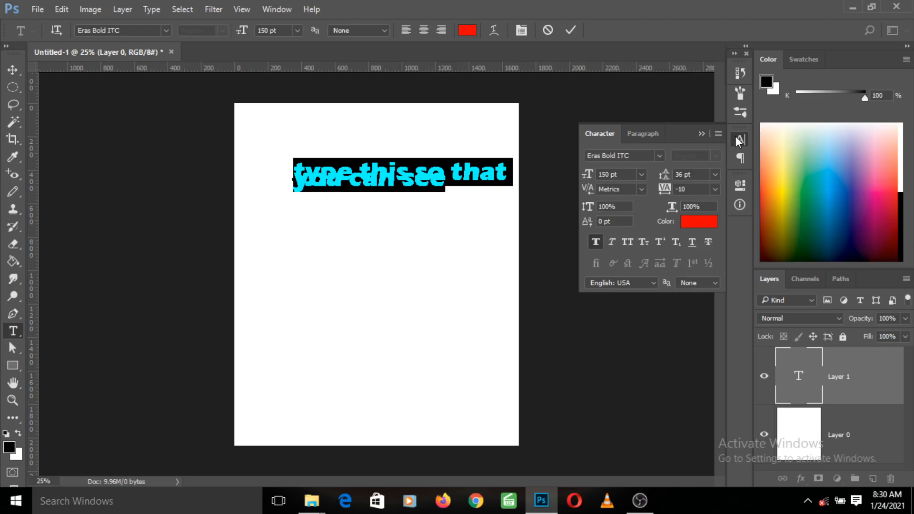
{"action": "left_click", "coordinate": [738, 140]}
{"action": "left_click", "coordinate": [738, 140]}
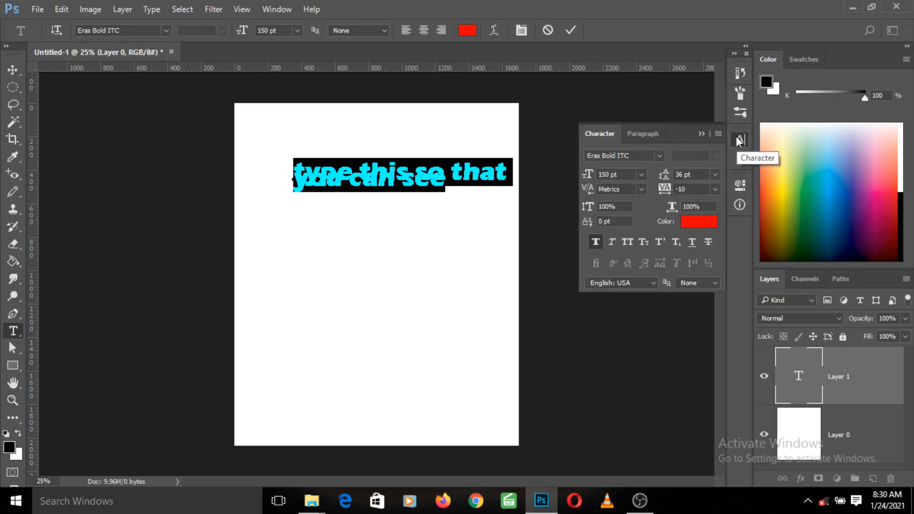
{"action": "left_click", "coordinate": [738, 141]}
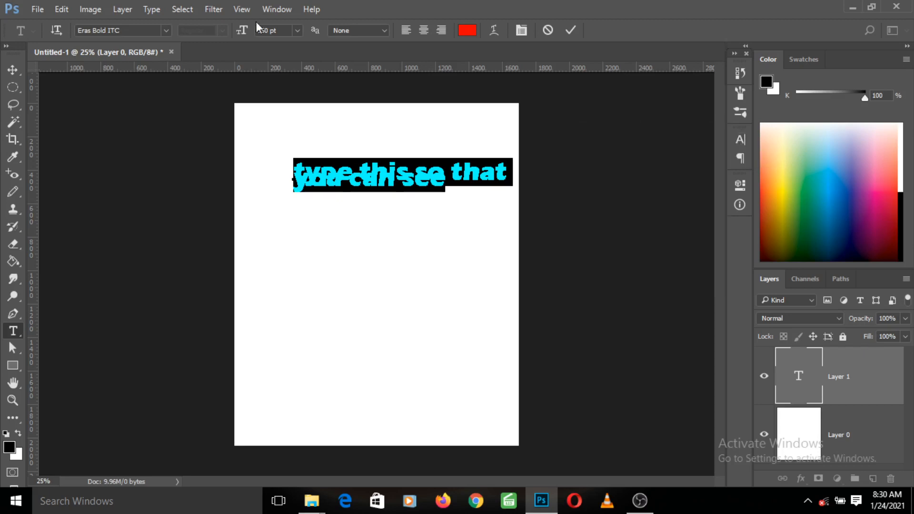
{"action": "left_click", "coordinate": [268, 8]}
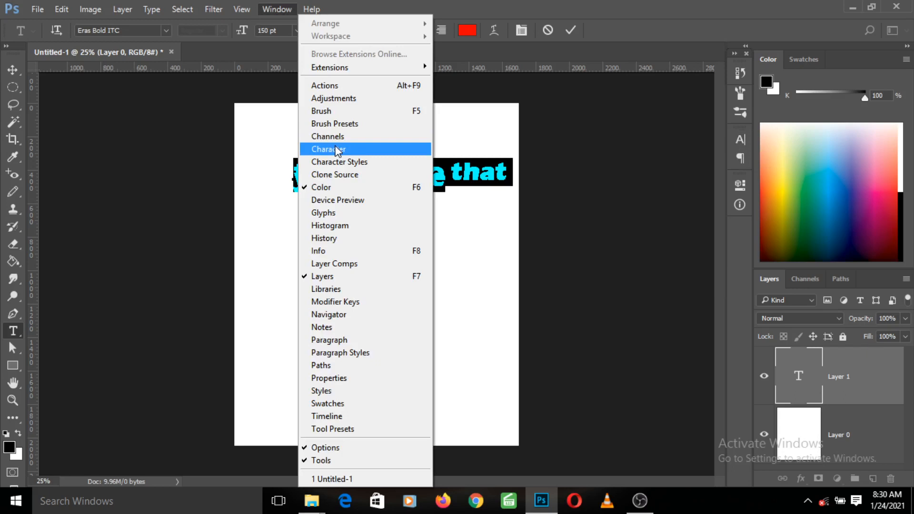
{"action": "left_click", "coordinate": [616, 143]}
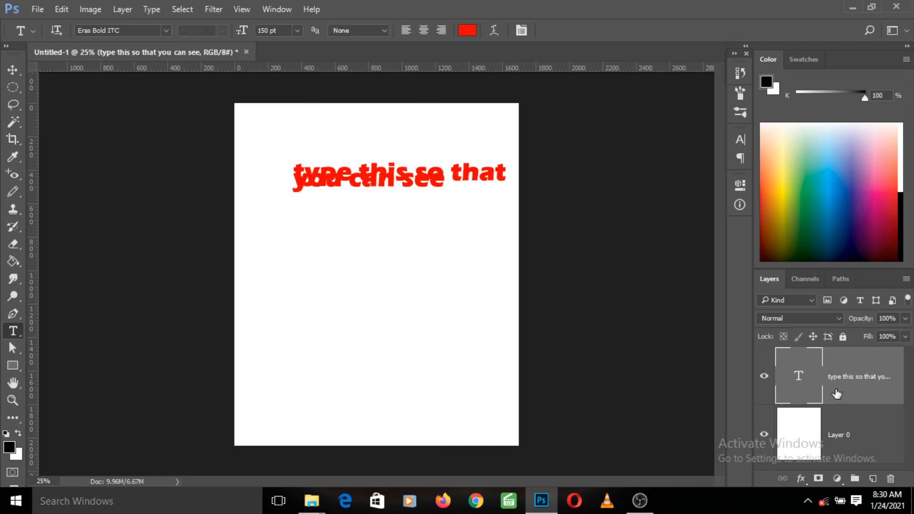
Increase the leading of the two-line text in stages to 72 pt, 100 pt and finally 130 pt.
{"action": "left_click", "coordinate": [739, 140]}
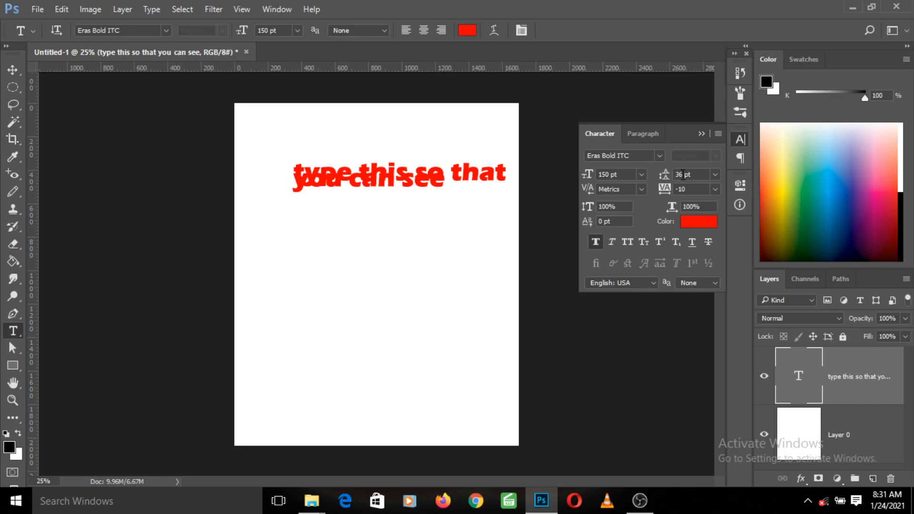
{"action": "left_click", "coordinate": [715, 175]}
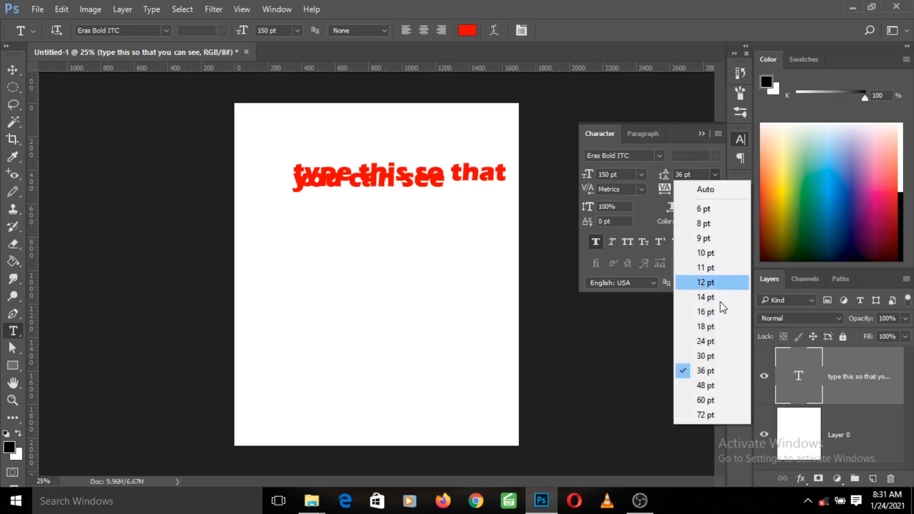
{"action": "left_click", "coordinate": [714, 413]}
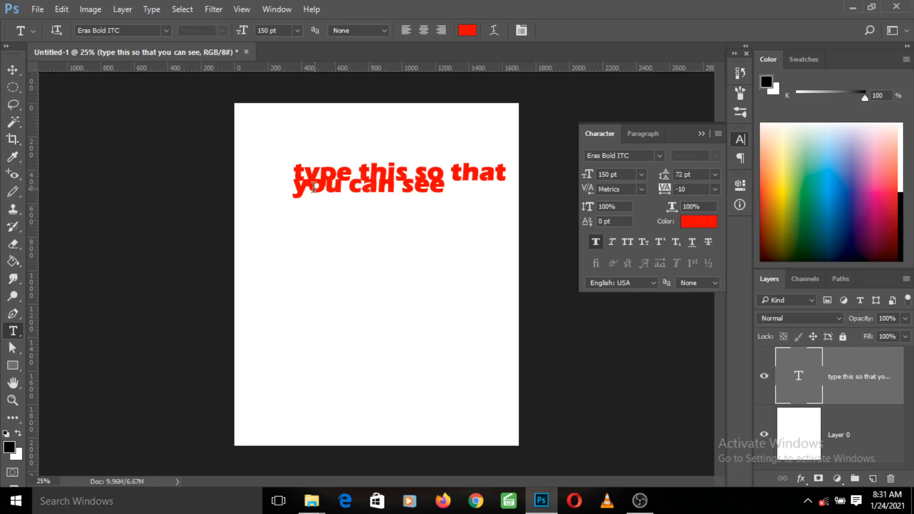
{"action": "double_click", "coordinate": [676, 175]}
{"action": "type", "text": "100"}
{"action": "key", "text": "Return"}
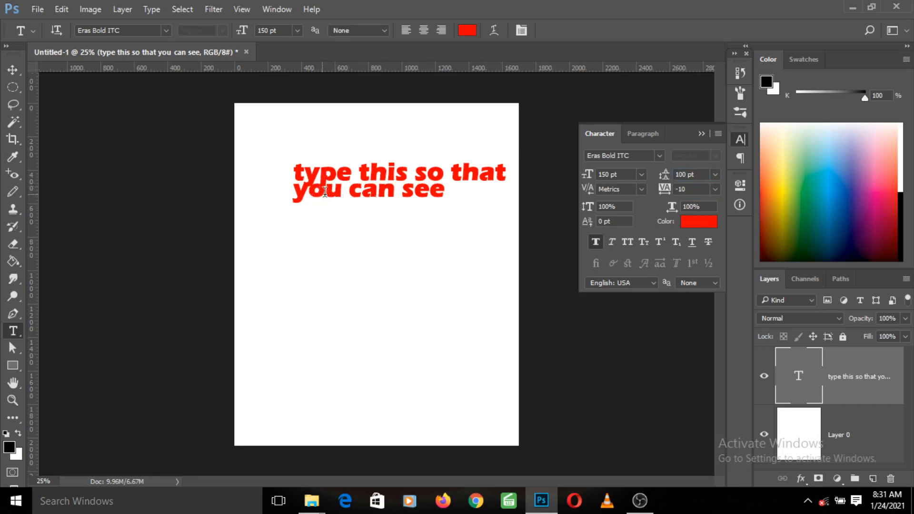
{"action": "left_click_drag", "start_coordinate": [680, 176], "coordinate": [688, 176]}
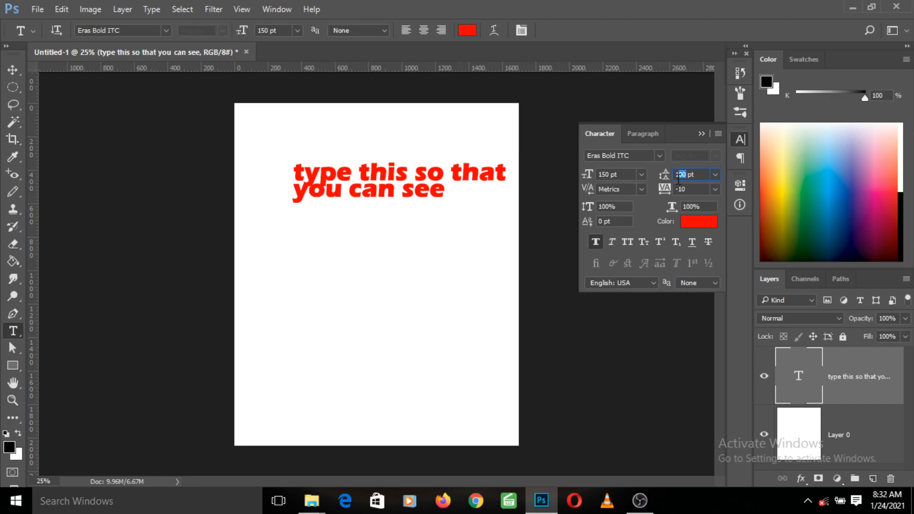
{"action": "type", "text": "30"}
{"action": "key", "text": "Return"}
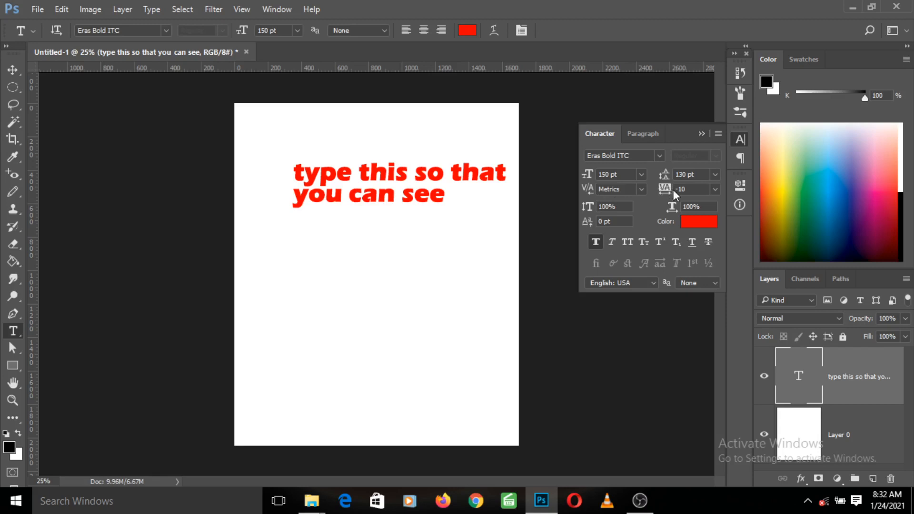
{"action": "left_click", "coordinate": [305, 170]}
{"action": "left_click", "coordinate": [305, 170]}
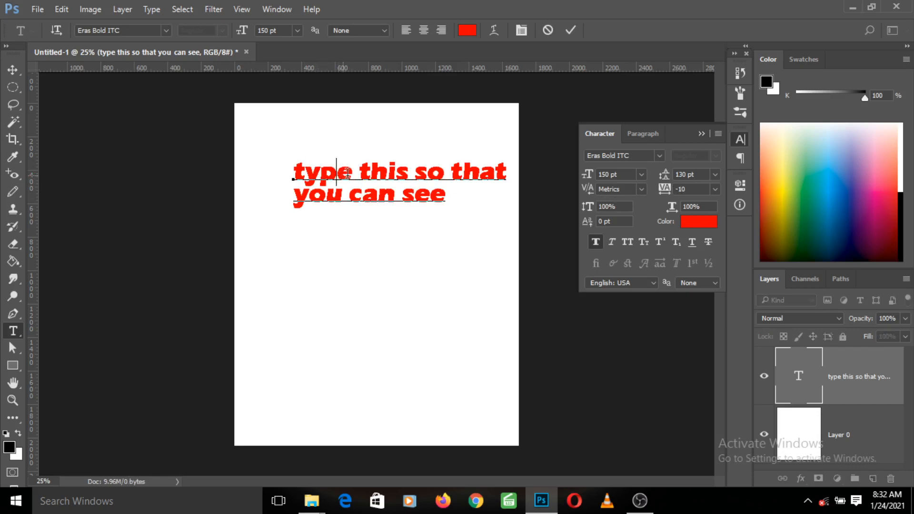
{"action": "left_click", "coordinate": [363, 172]}
{"action": "left_click", "coordinate": [389, 174]}
{"action": "left_click", "coordinate": [394, 175]}
{"action": "left_click", "coordinate": [715, 189]}
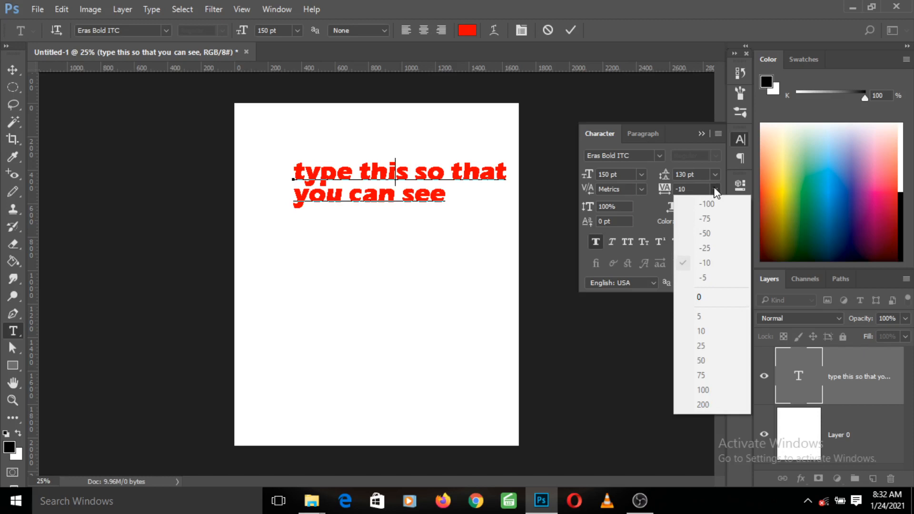
{"action": "left_click", "coordinate": [368, 179]}
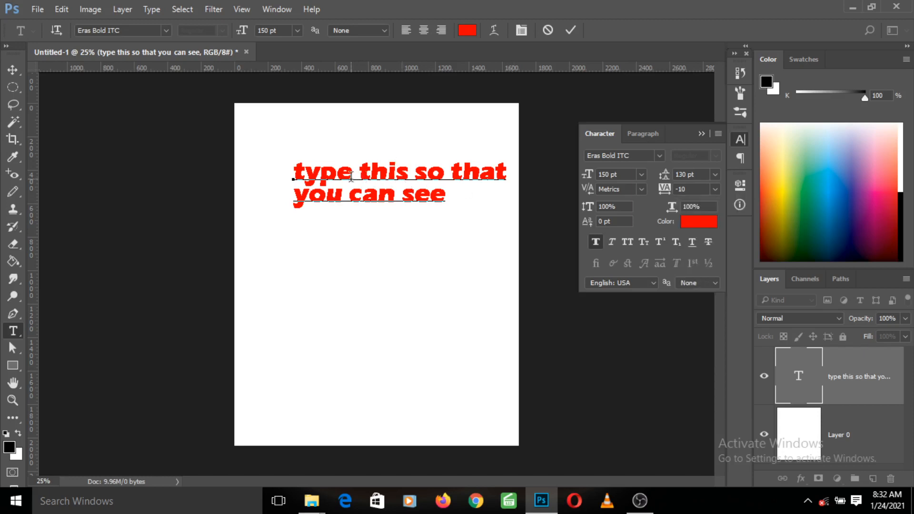
Select both lines of the text for editing.
{"action": "key", "text": "ctrl+a"}
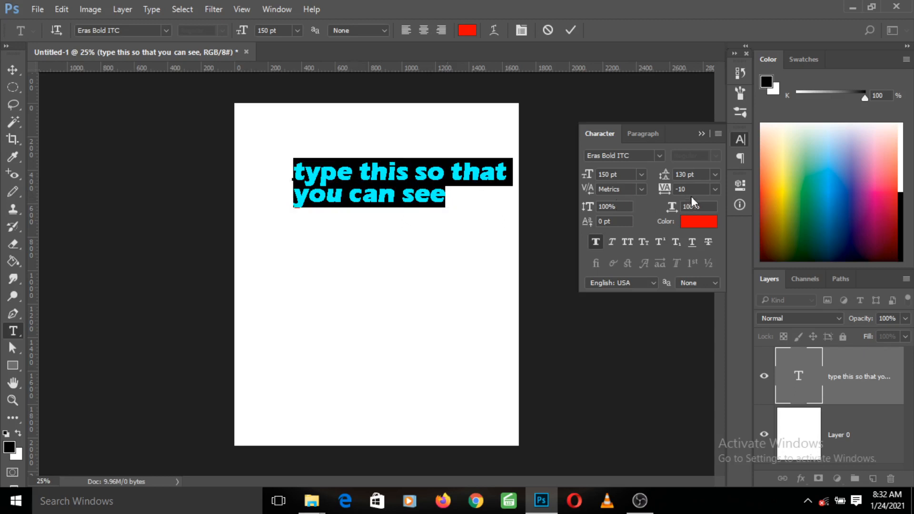
{"action": "left_click", "coordinate": [328, 183]}
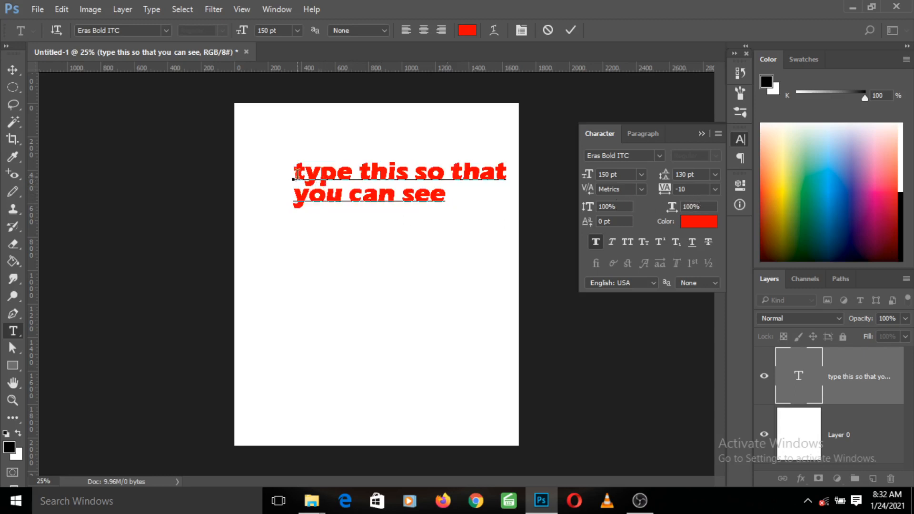
{"action": "left_click_drag", "start_coordinate": [295, 173], "coordinate": [452, 220]}
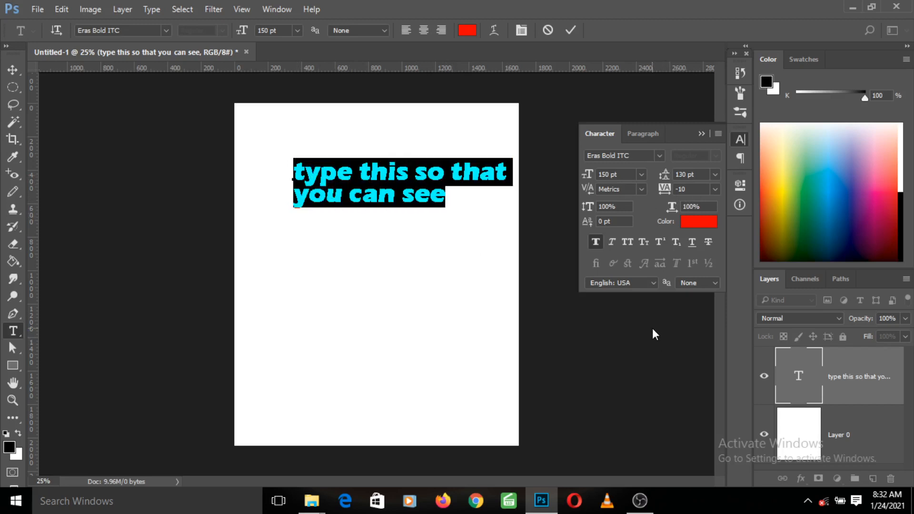
Finish text editing, make the text layer active again and set its tracking to 0.
{"action": "left_click", "coordinate": [862, 427]}
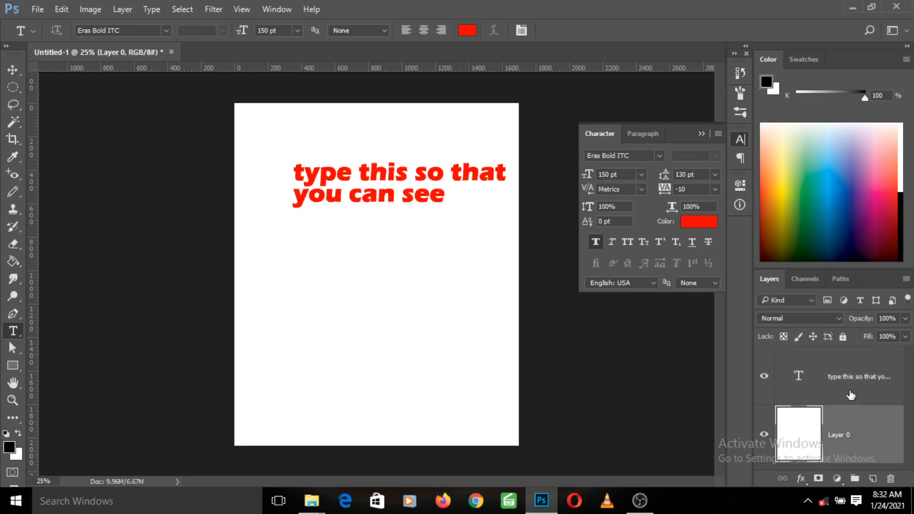
{"action": "left_click", "coordinate": [851, 395]}
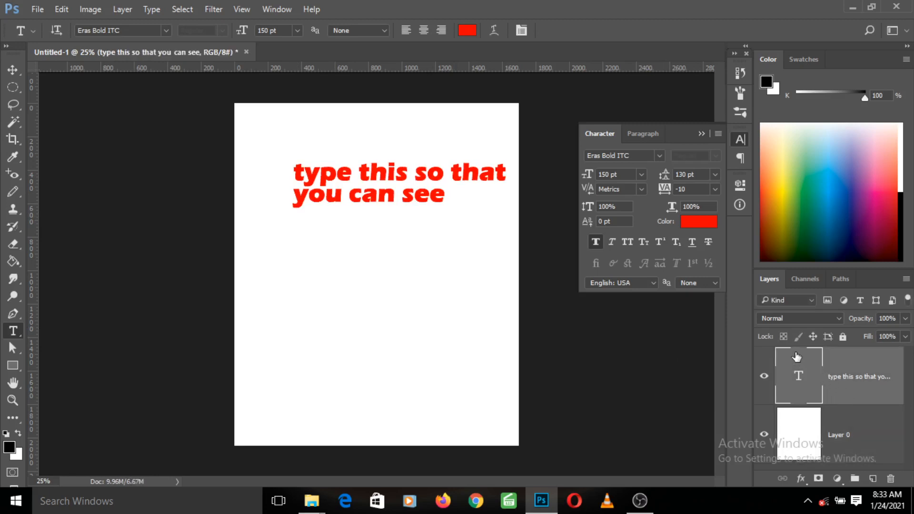
{"action": "left_click", "coordinate": [714, 189]}
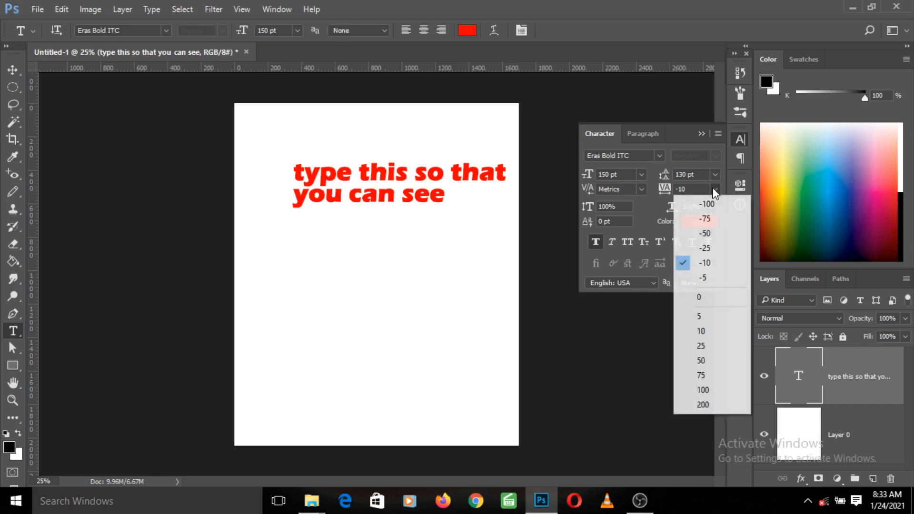
{"action": "left_click", "coordinate": [710, 298]}
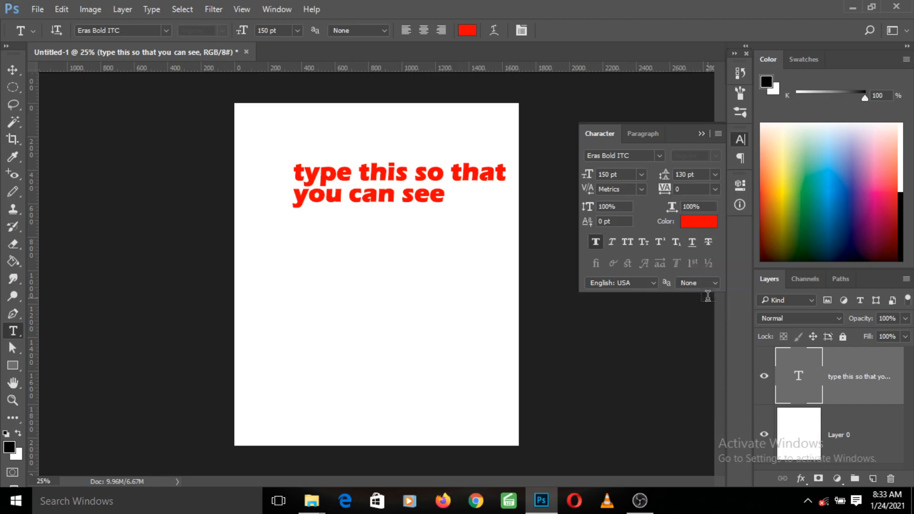
Try tracking values of -100 and 200 on the text and return the tracking to 0.
{"action": "left_click", "coordinate": [713, 190]}
{"action": "left_click", "coordinate": [709, 204]}
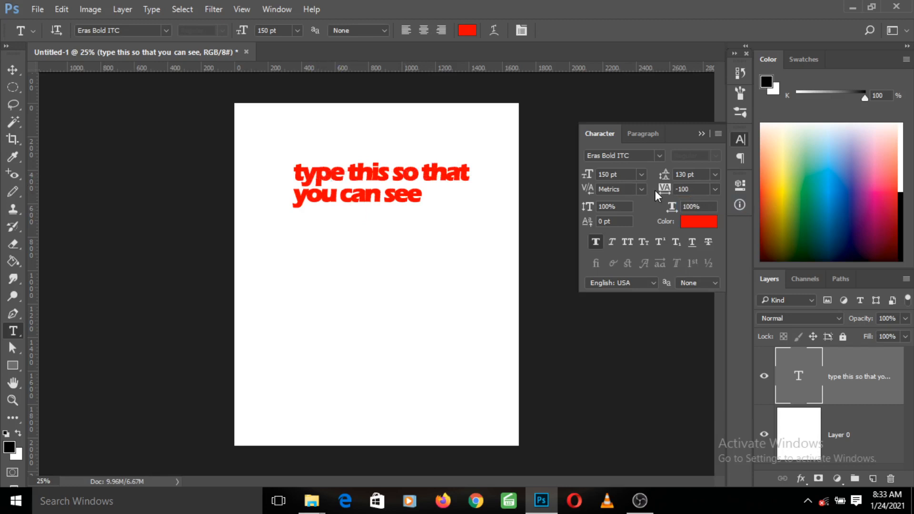
{"action": "left_click", "coordinate": [715, 190]}
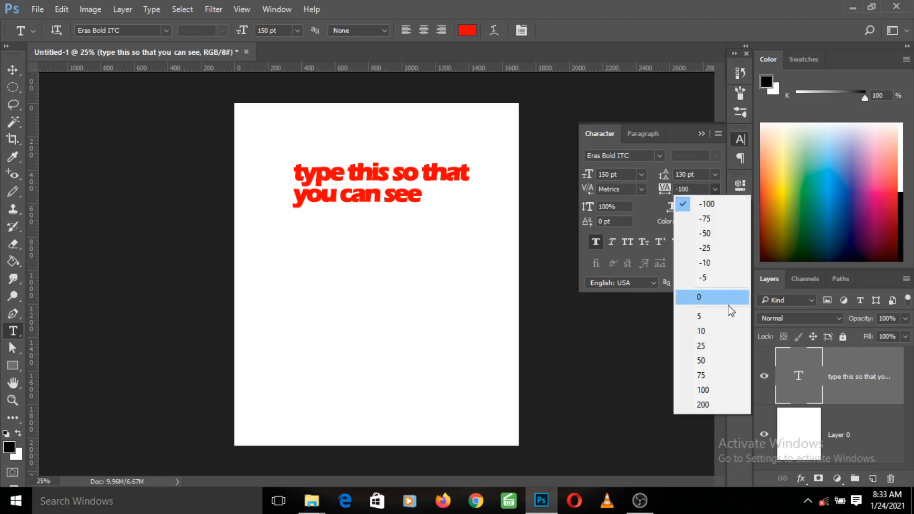
{"action": "left_click", "coordinate": [727, 404]}
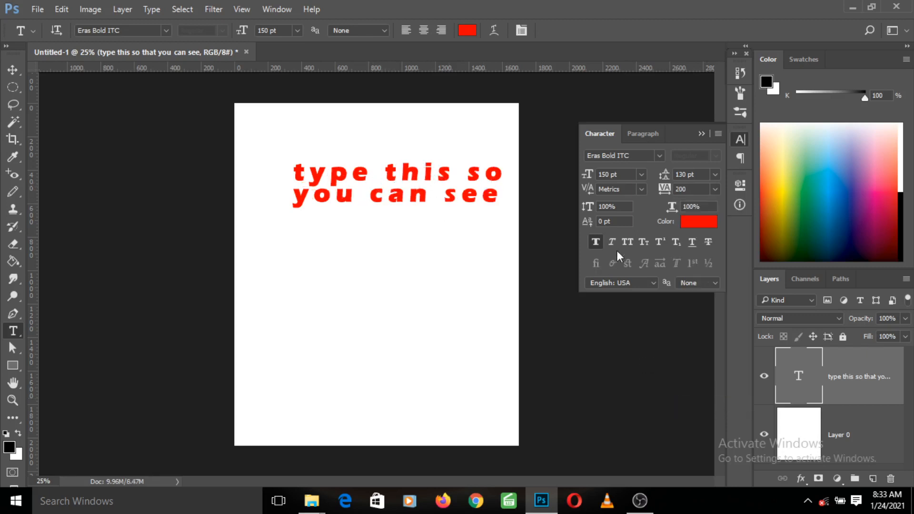
{"action": "left_click", "coordinate": [715, 189]}
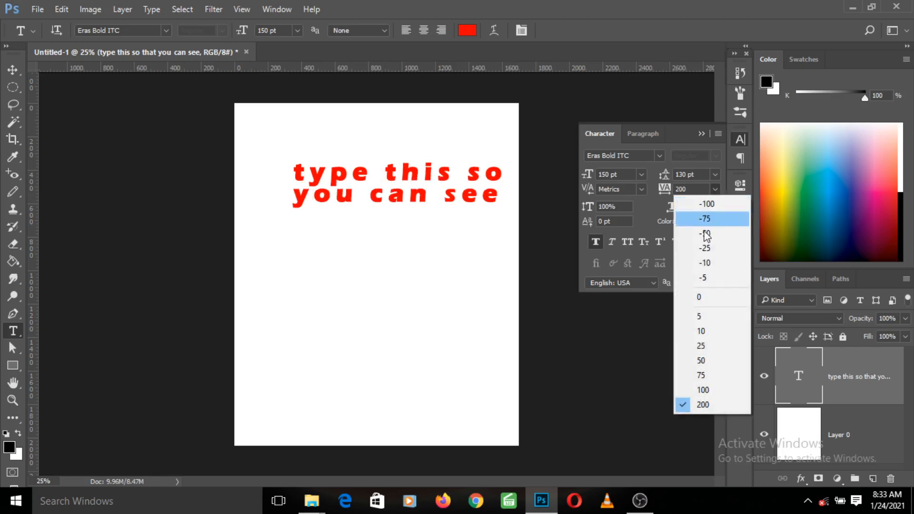
{"action": "left_click", "coordinate": [681, 190]}
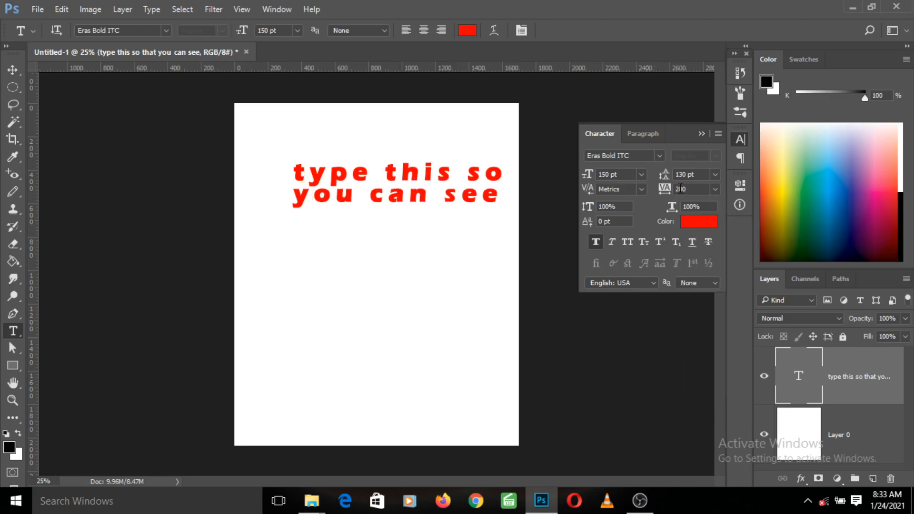
{"action": "left_click", "coordinate": [714, 189]}
{"action": "left_click", "coordinate": [708, 299]}
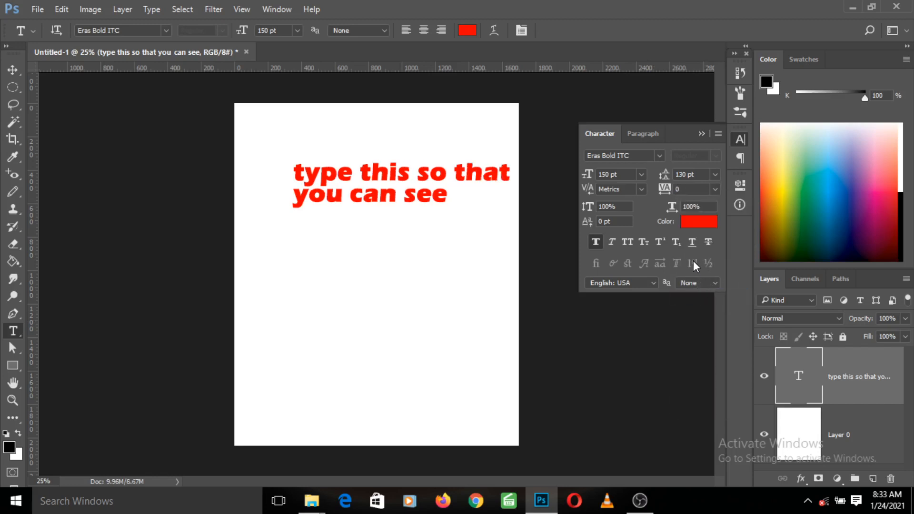
Turn Faux Bold off and back on twice to compare the text's appearance.
{"action": "left_click", "coordinate": [595, 242]}
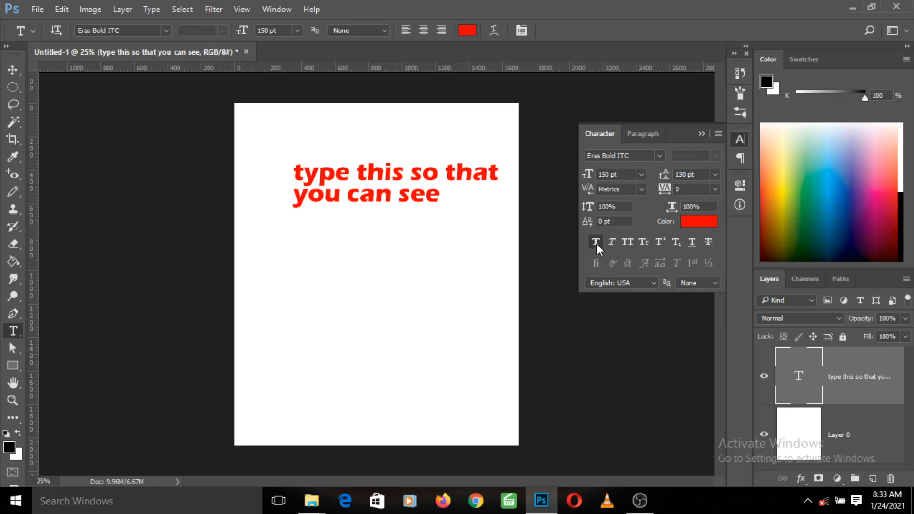
{"action": "left_click", "coordinate": [596, 243]}
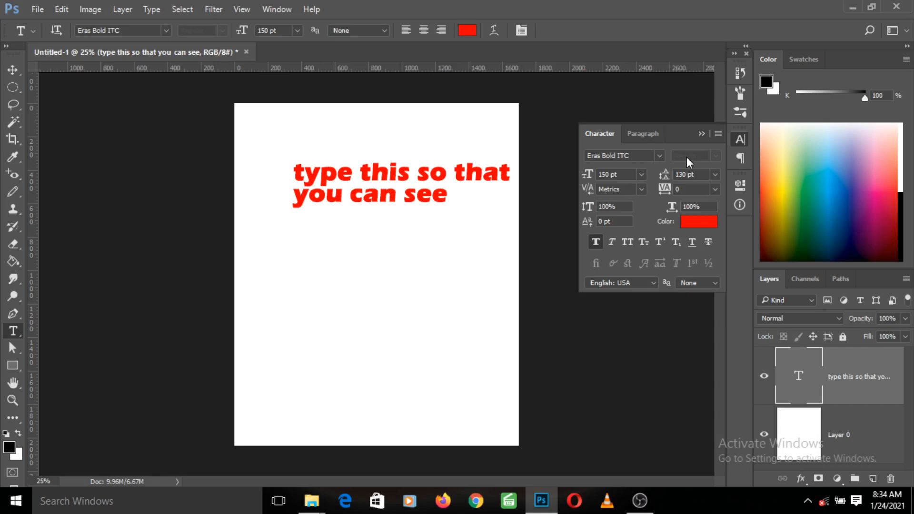
{"action": "left_click", "coordinate": [595, 242]}
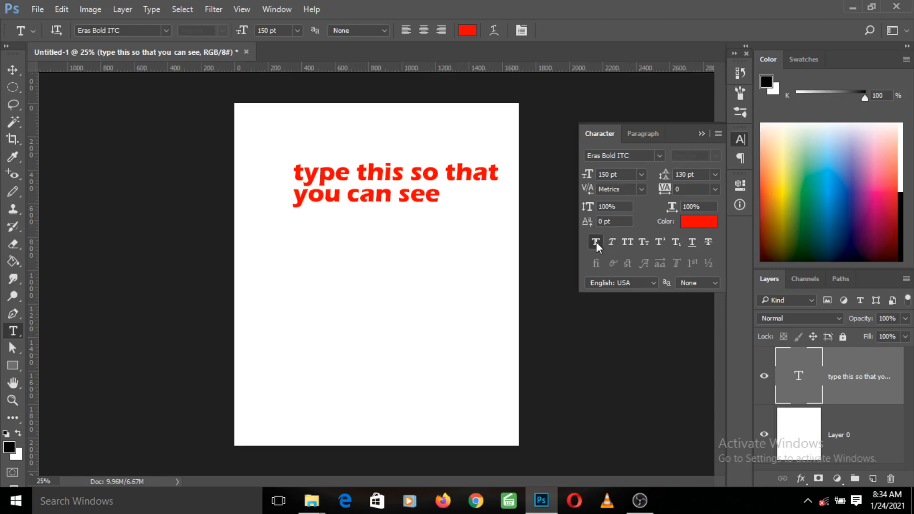
{"action": "left_click", "coordinate": [596, 242]}
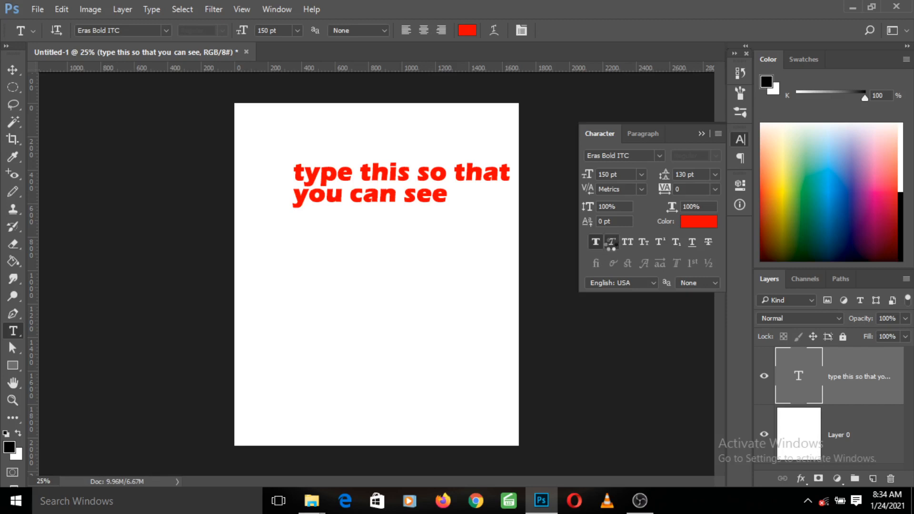
Apply Faux Italic and All Caps to the text and move it toward the page's left edge so it fits.
{"action": "left_click", "coordinate": [611, 243]}
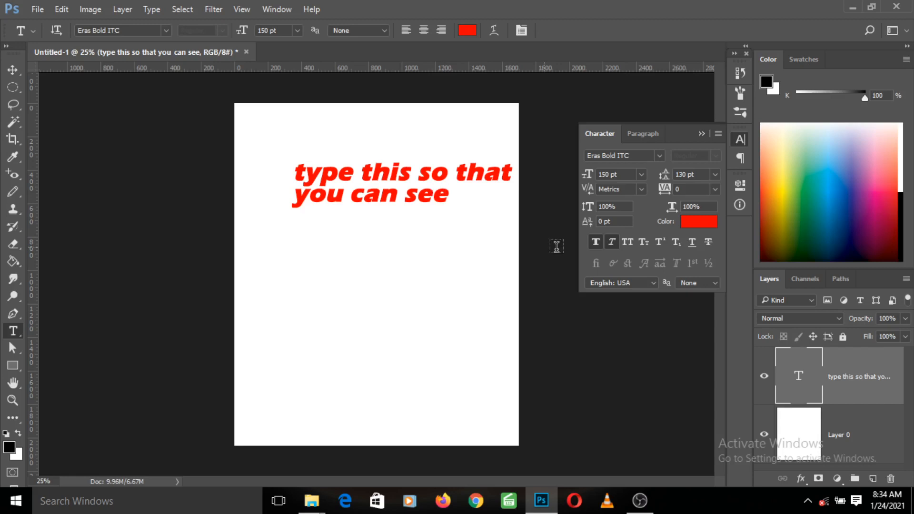
{"action": "left_click", "coordinate": [628, 242]}
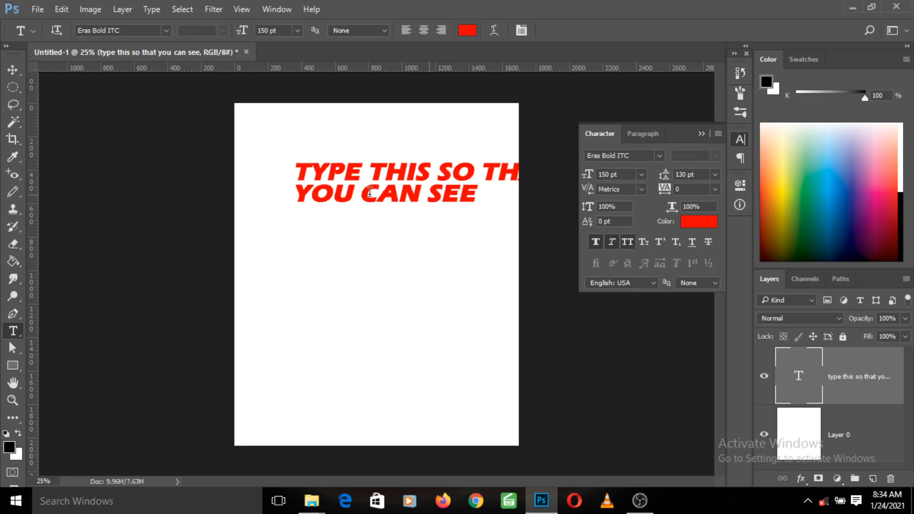
{"action": "left_click", "coordinate": [7, 72]}
{"action": "left_click_drag", "start_coordinate": [418, 155], "coordinate": [370, 165]}
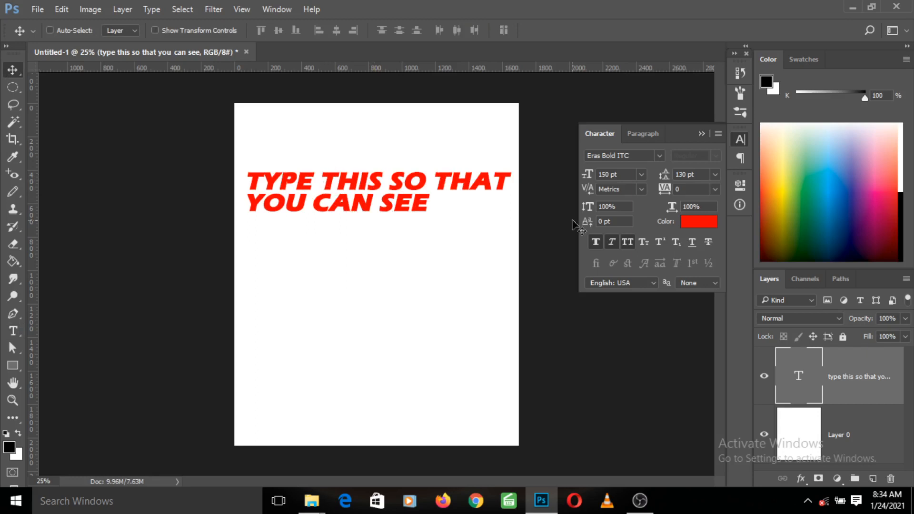
Try Small Caps on the text, restore All Caps, and switch Superscript on and off again.
{"action": "left_click", "coordinate": [642, 242]}
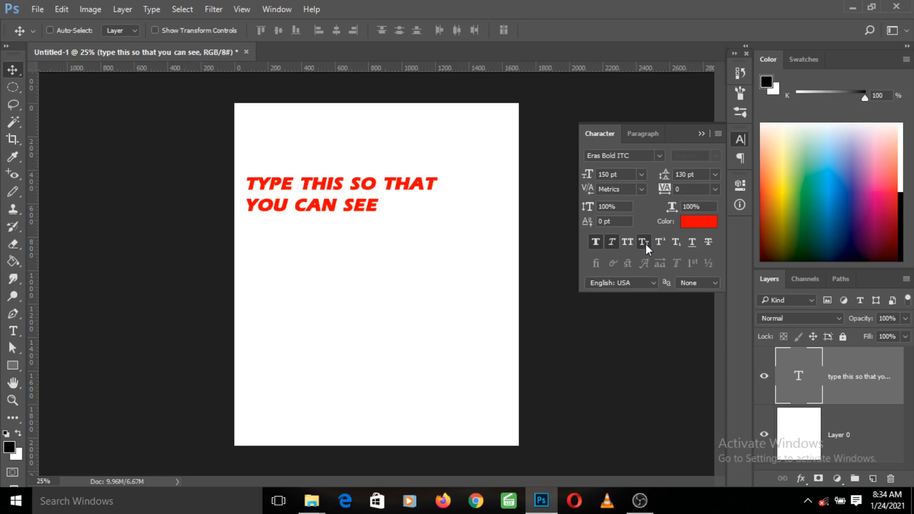
{"action": "left_click", "coordinate": [628, 242]}
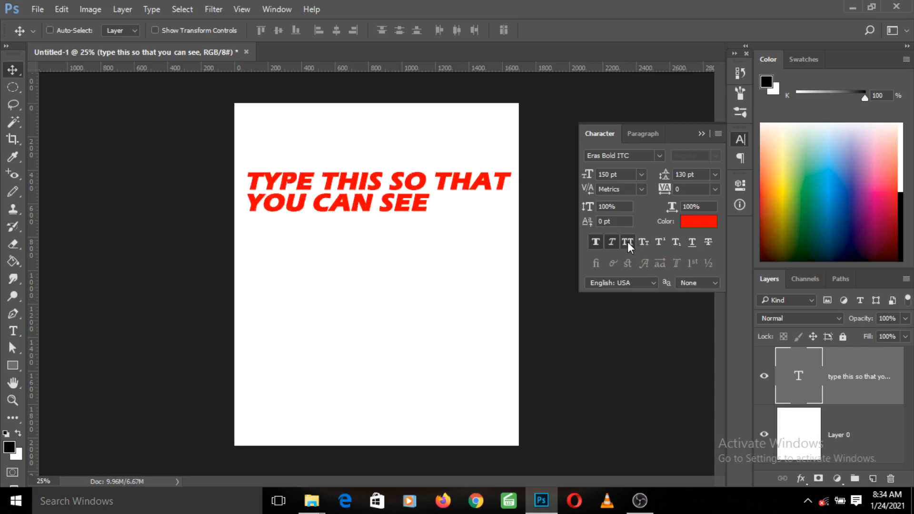
{"action": "left_click", "coordinate": [658, 241]}
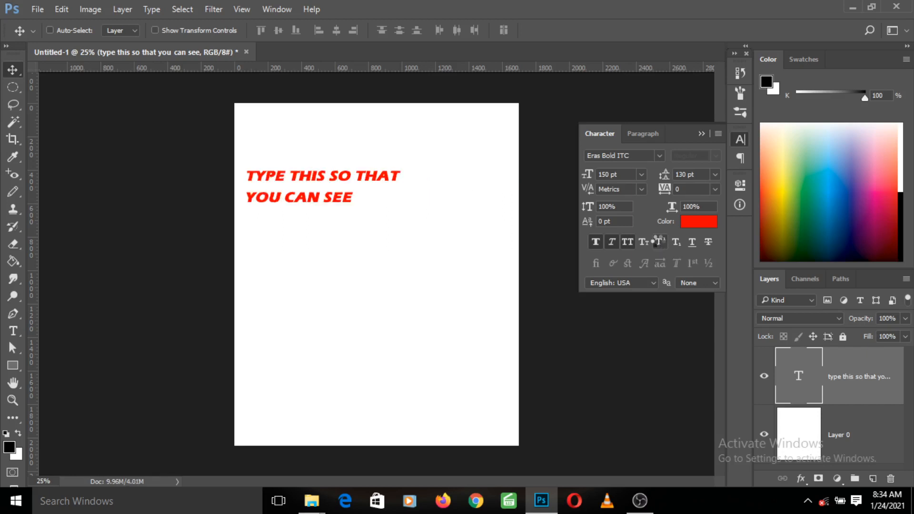
{"action": "left_click", "coordinate": [658, 241]}
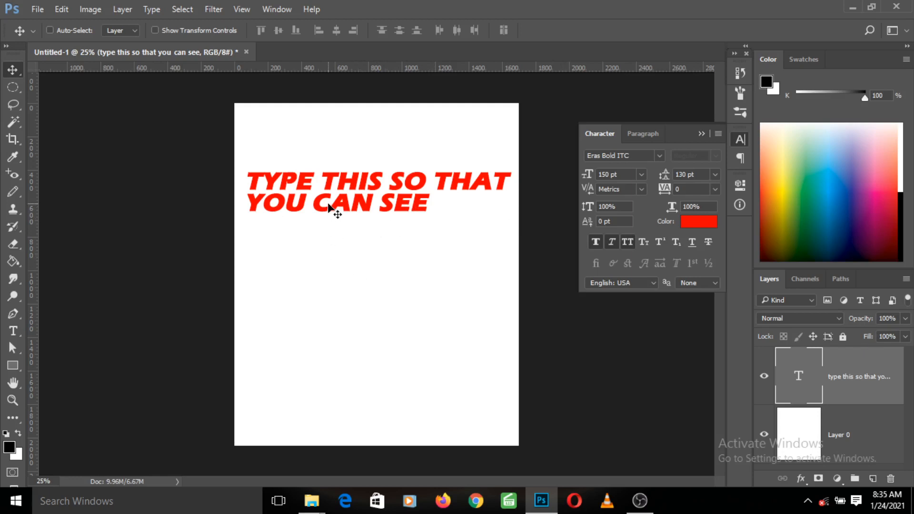
Add "H2O" after "SEE" at the end of the text's second line.
{"action": "key", "text": "t"}
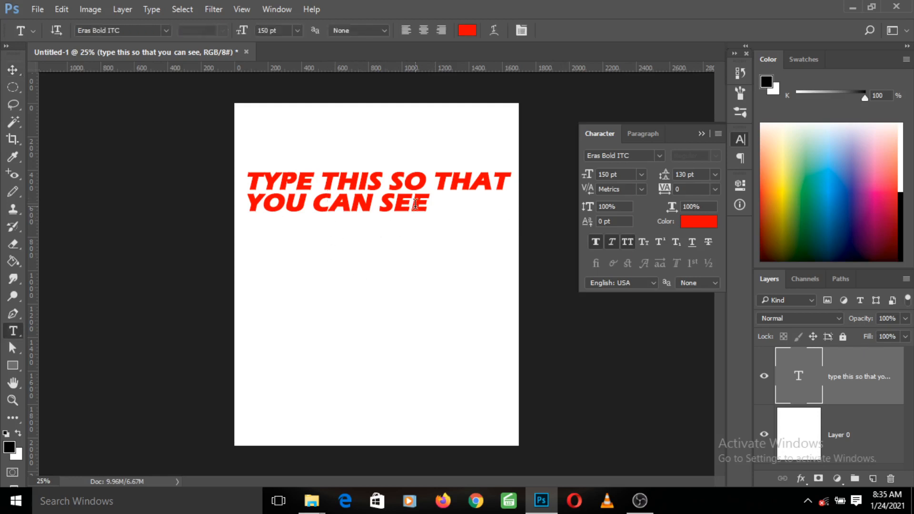
{"action": "left_click", "coordinate": [425, 204]}
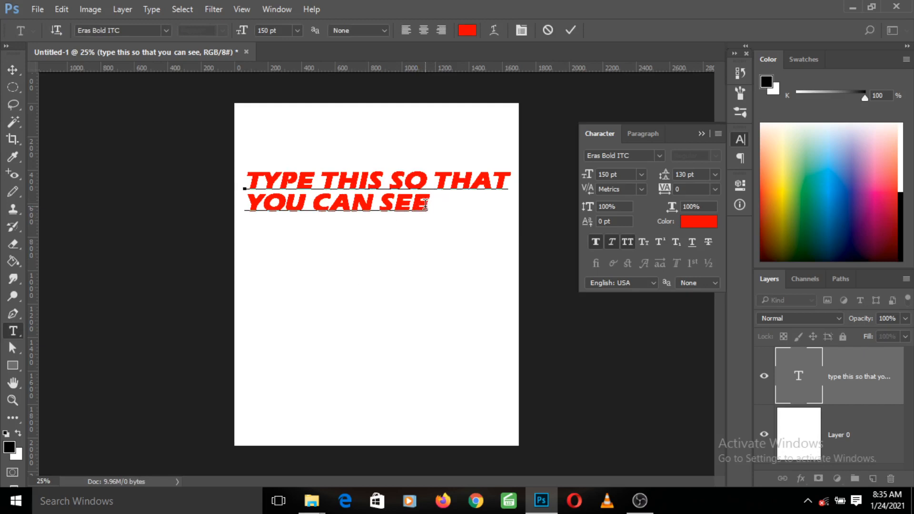
{"action": "type", "text": "H2"}
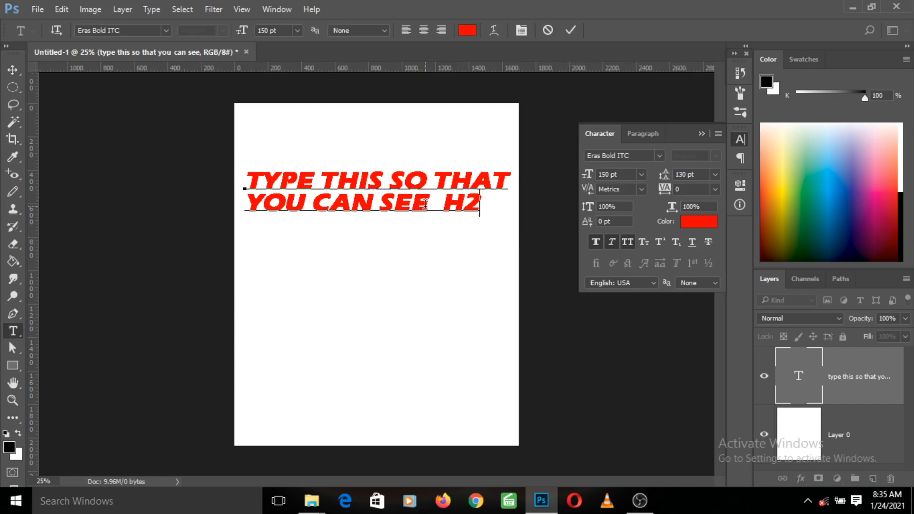
{"action": "type", "text": "O"}
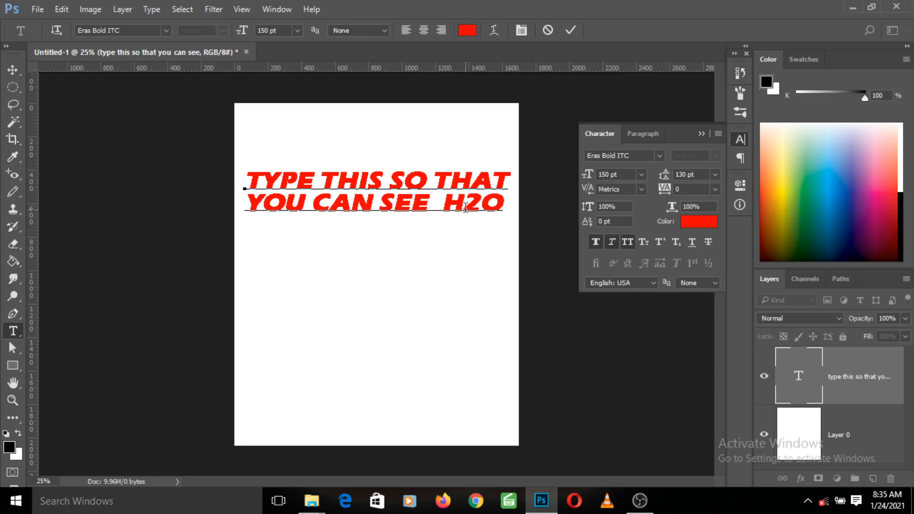
Format the 2 in "H2O" as a subscript and deselect it.
{"action": "left_click_drag", "start_coordinate": [466, 207], "coordinate": [477, 206]}
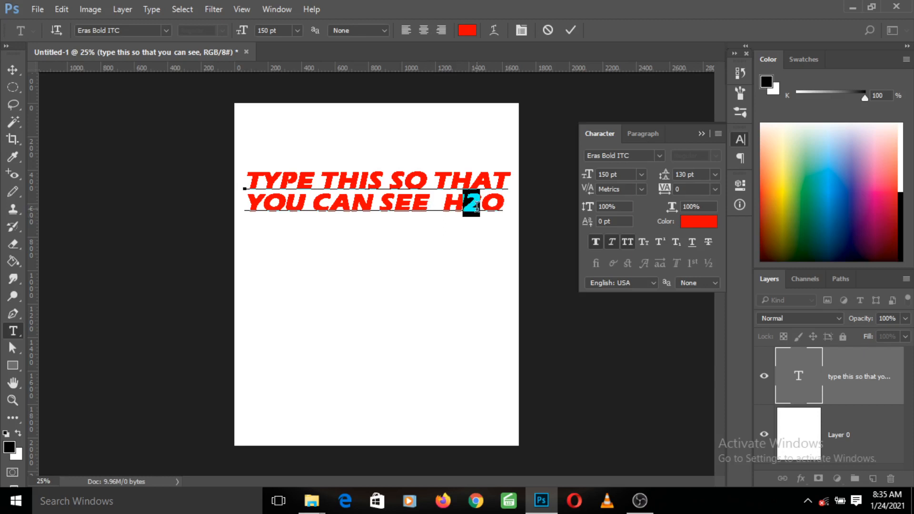
{"action": "left_click", "coordinate": [673, 244]}
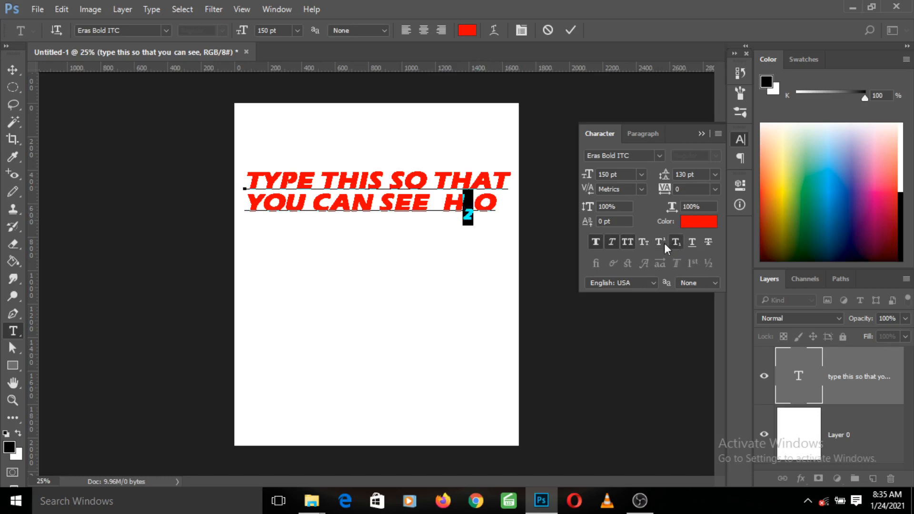
{"action": "left_click_drag", "start_coordinate": [462, 213], "coordinate": [470, 214]}
{"action": "left_click", "coordinate": [436, 210]}
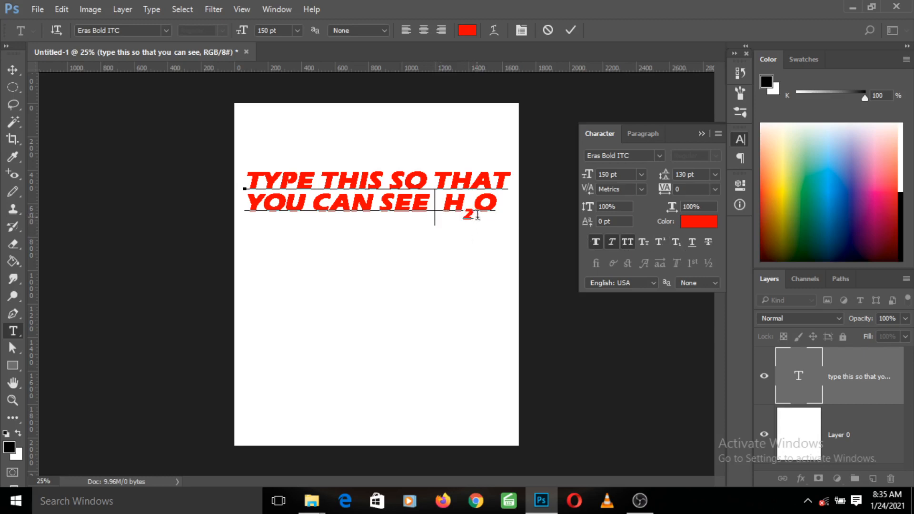
Add "1000" as a third line at the end of the text and format its last zero as superscript.
{"action": "left_click", "coordinate": [495, 210]}
{"action": "key", "text": "Return"}
{"action": "type", "text": "1"}
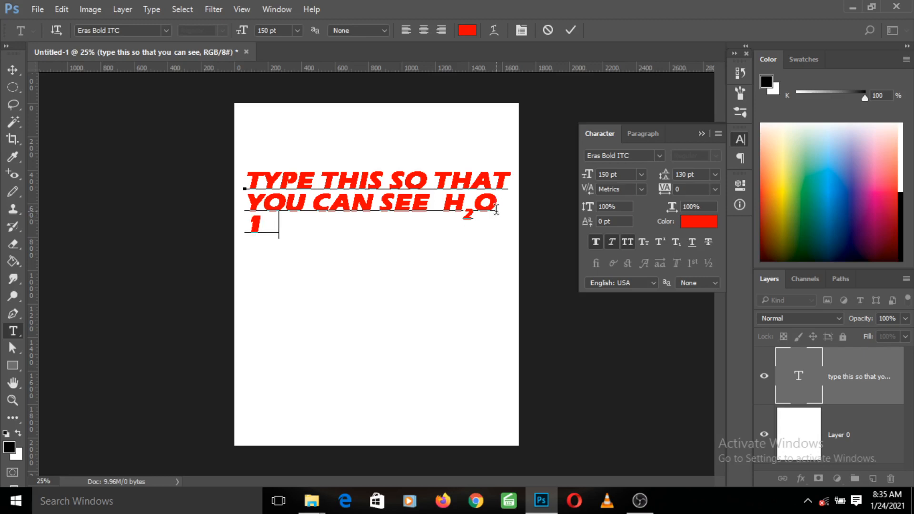
{"action": "type", "text": "00"}
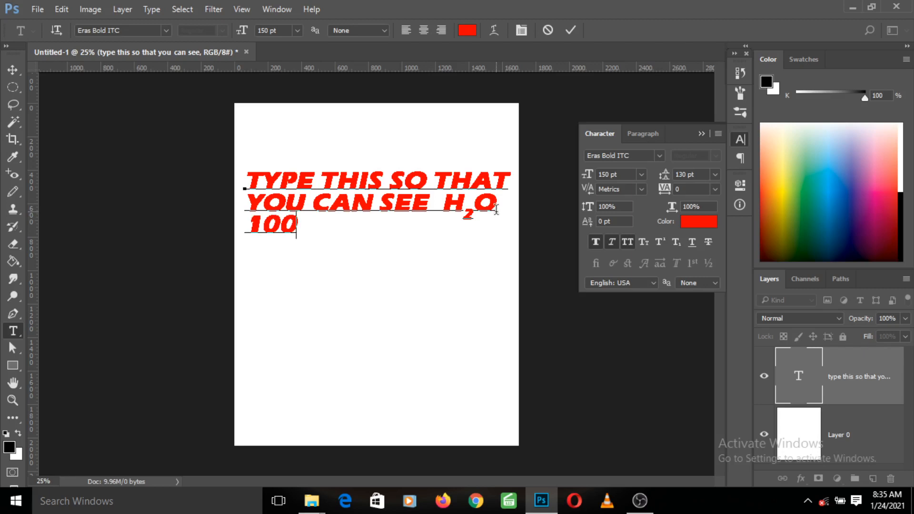
{"action": "type", "text": "0"}
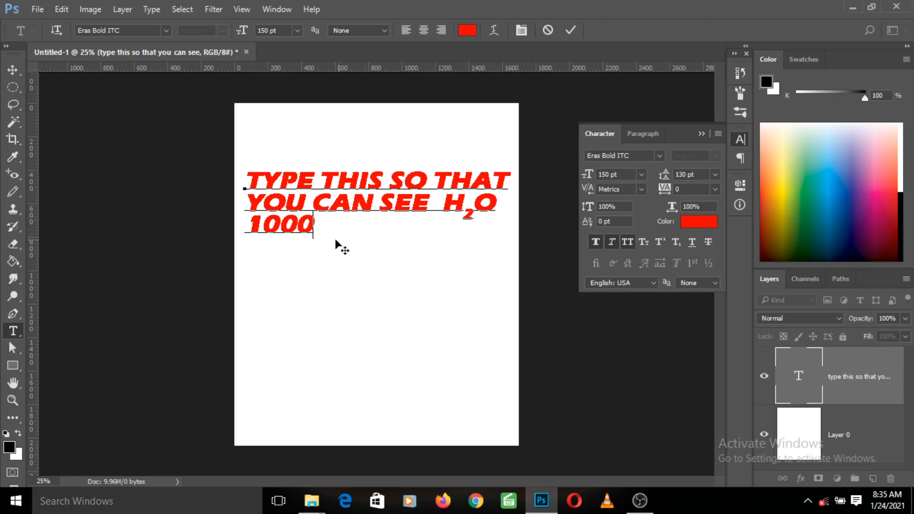
{"action": "left_click_drag", "start_coordinate": [313, 227], "coordinate": [299, 227]}
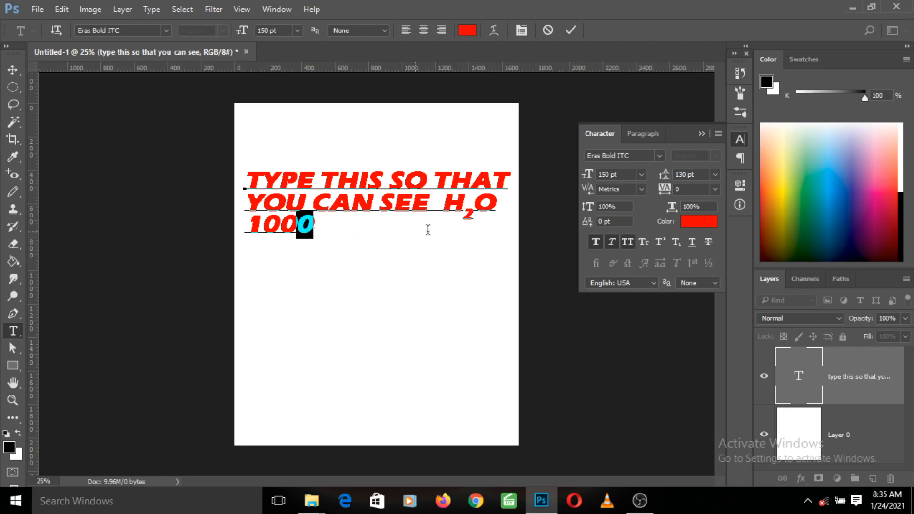
{"action": "left_click", "coordinate": [656, 243]}
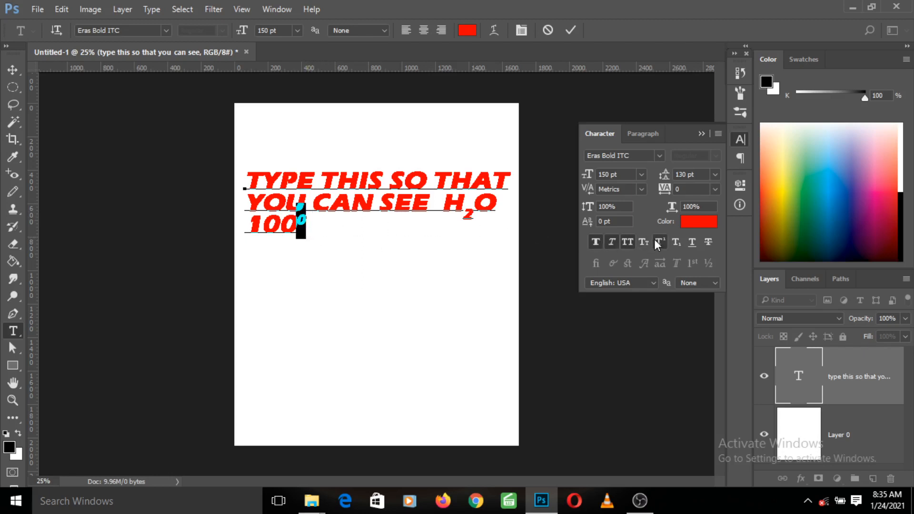
Underline the entire text and commit the text edit.
{"action": "left_click", "coordinate": [343, 208]}
{"action": "key", "text": "ctrl+a"}
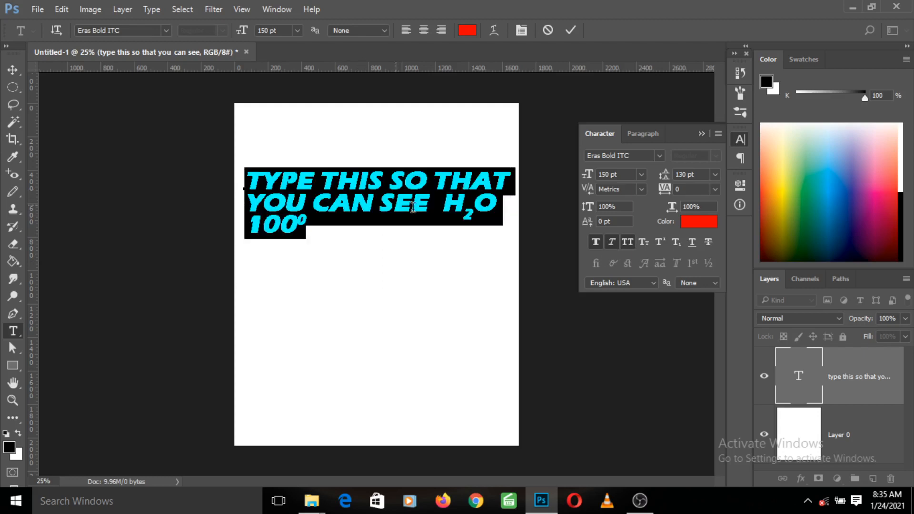
{"action": "left_click", "coordinate": [692, 242]}
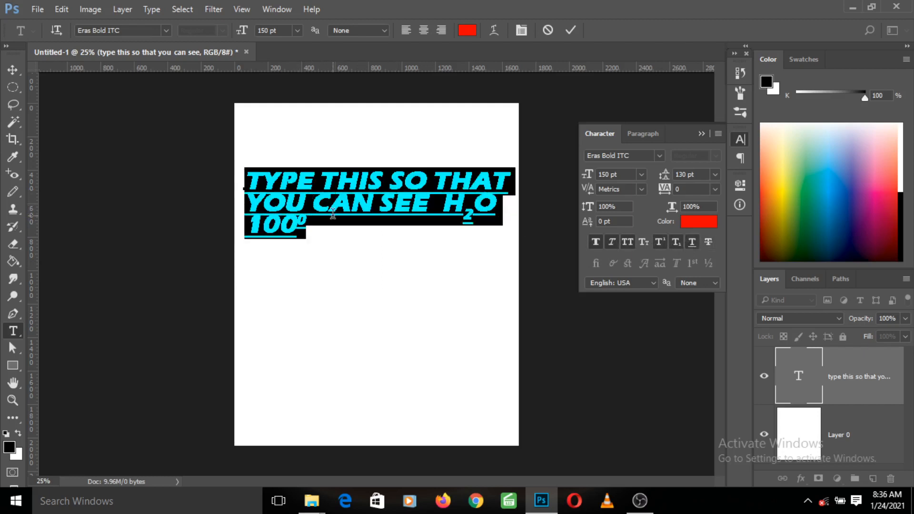
{"action": "left_click", "coordinate": [355, 227]}
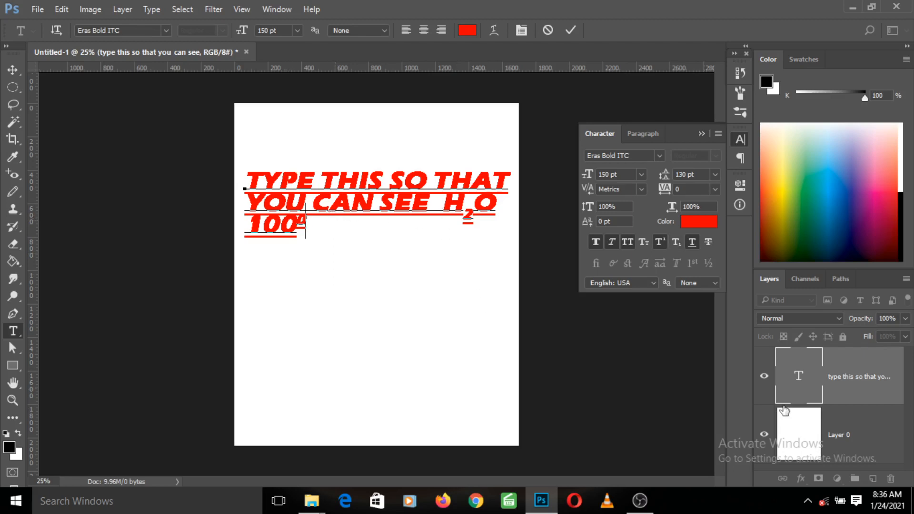
{"action": "left_click", "coordinate": [835, 396]}
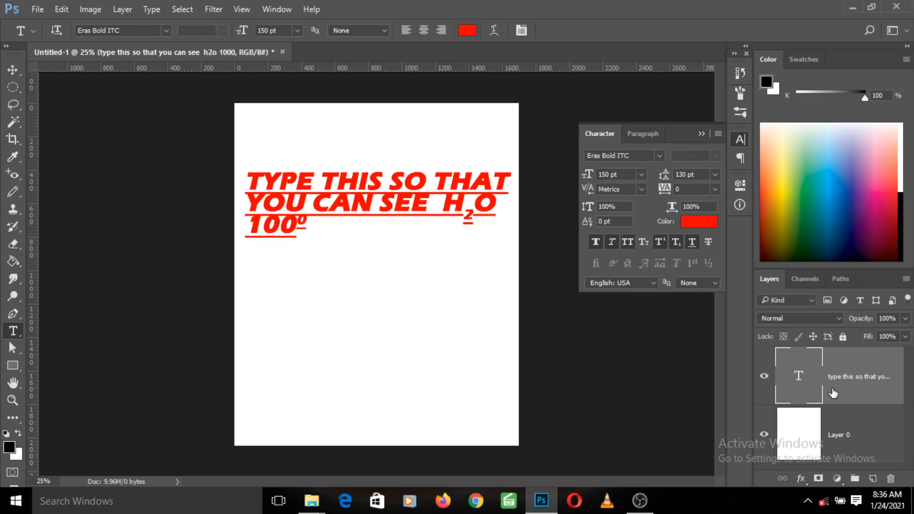
Try Strikethrough on the text layer, switch it off again and collapse the Character settings.
{"action": "left_click", "coordinate": [708, 242]}
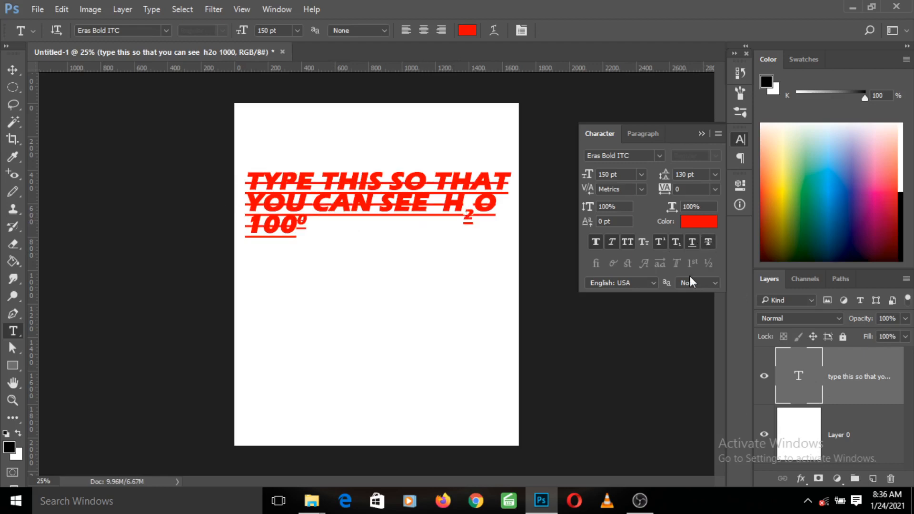
{"action": "left_click", "coordinate": [708, 242]}
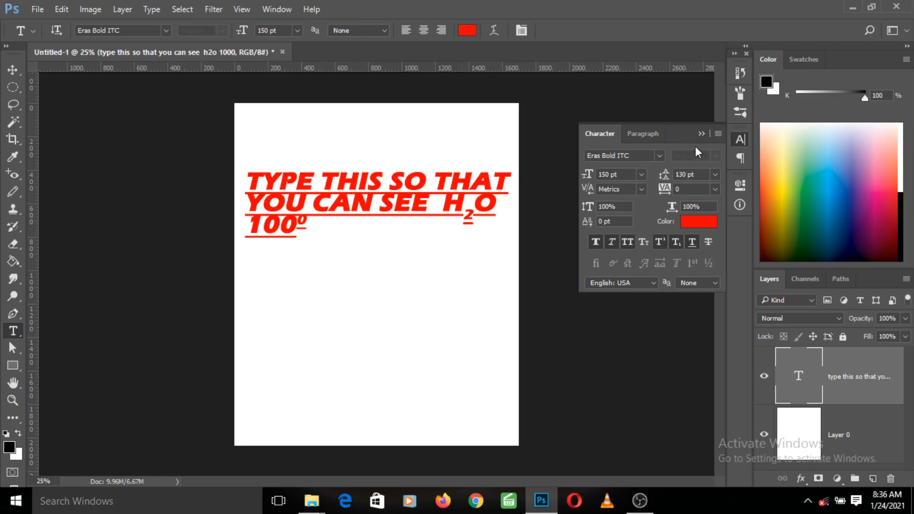
{"action": "left_click", "coordinate": [701, 133]}
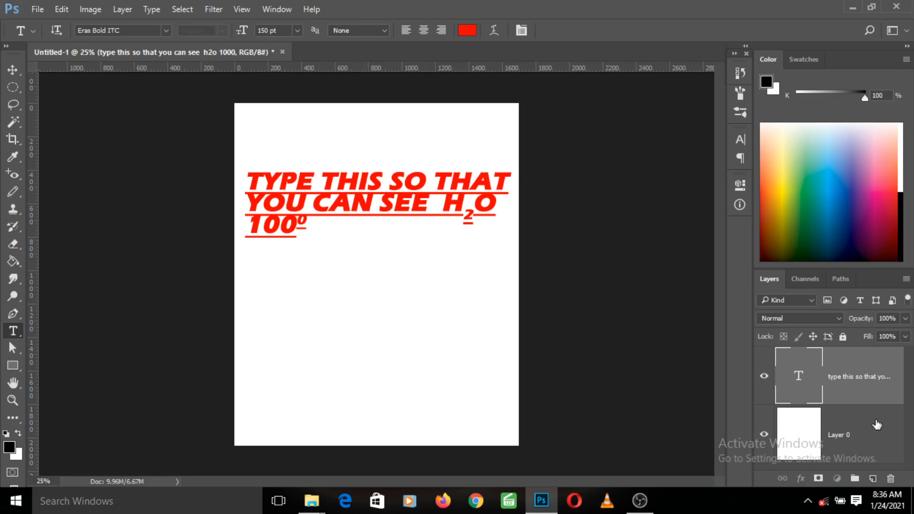
Delete the text layer so that only the white page layer is left.
{"action": "left_click", "coordinate": [878, 428]}
{"action": "left_click", "coordinate": [863, 396]}
{"action": "key", "text": "Delete"}
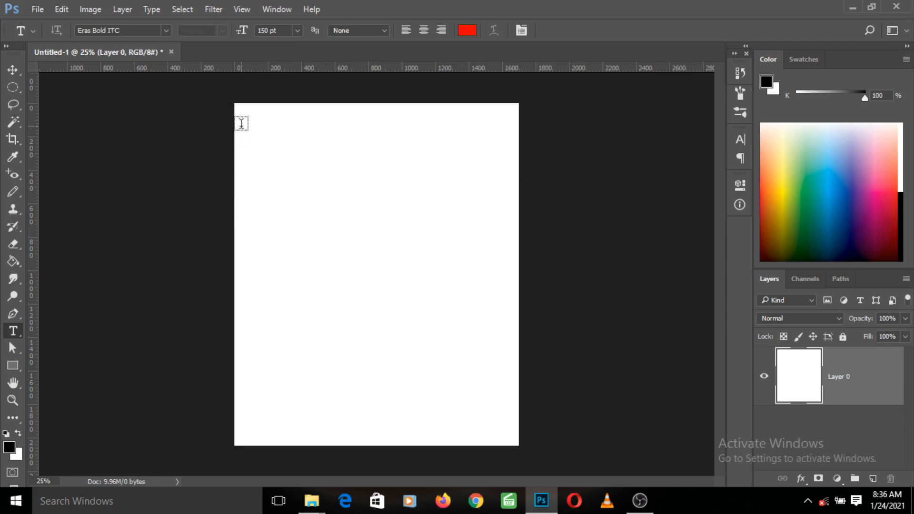
Draw a paragraph text box about half the page's width in its upper-left area and enter "THIS IS THE WAY YOU ENTER A NEW LINE".
{"action": "left_click_drag", "start_coordinate": [242, 124], "coordinate": [385, 239]}
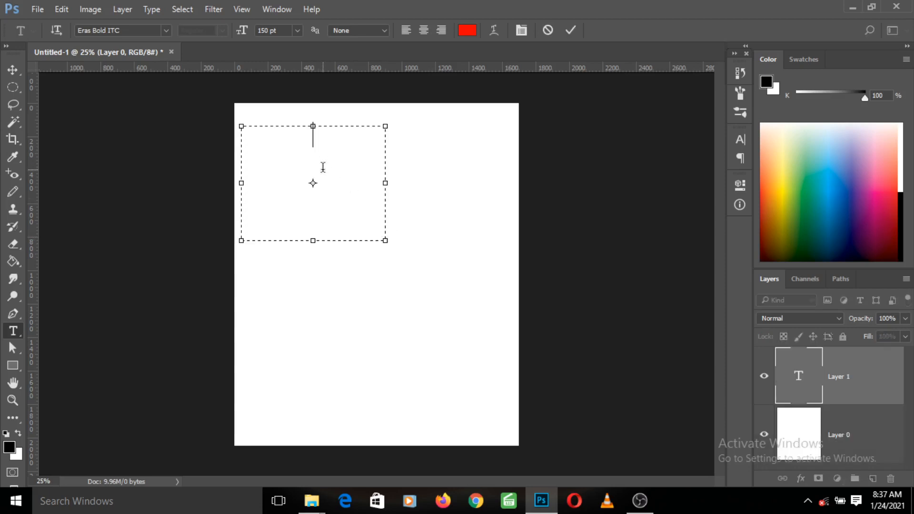
{"action": "type", "text": "THIS"}
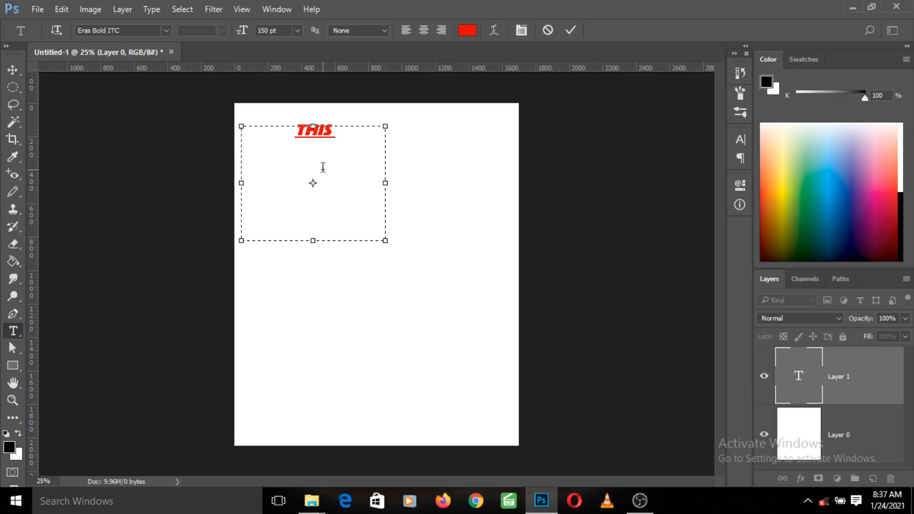
{"action": "type", "text": " IS T "}
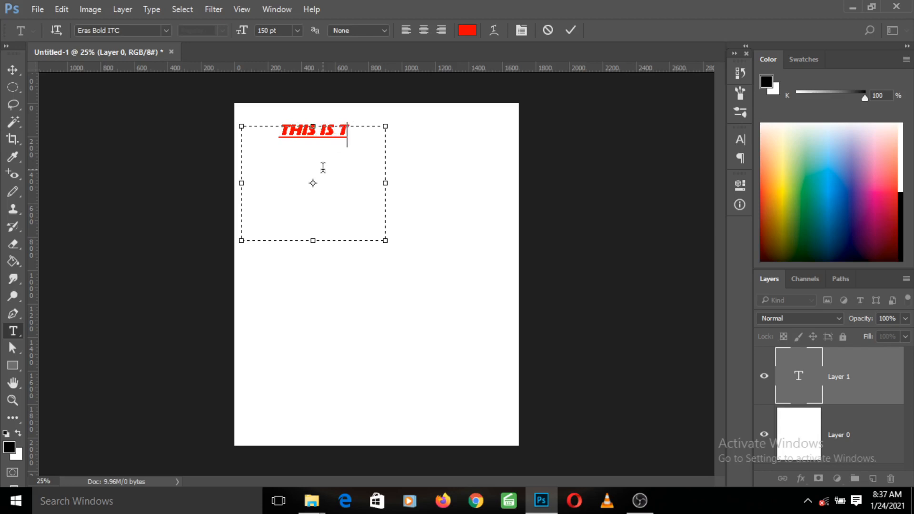
{"action": "type", "text": "HE WAY"}
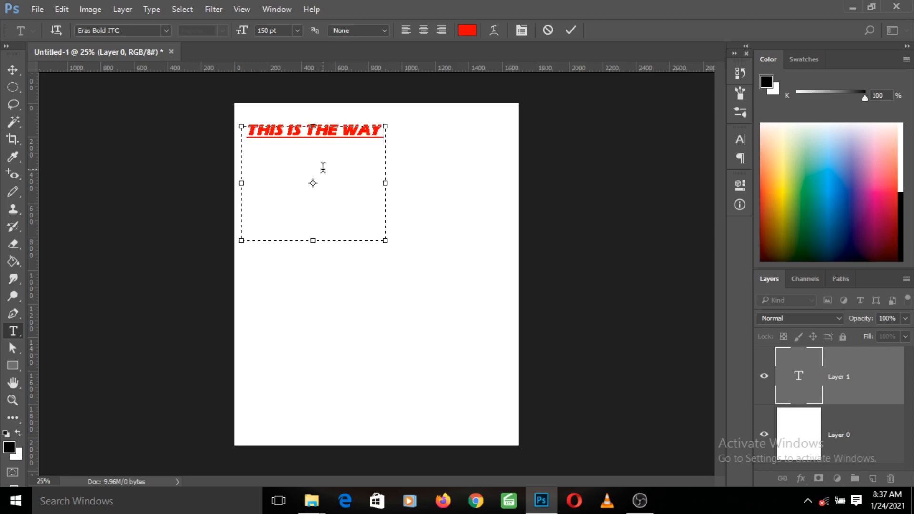
{"action": "type", "text": " YO"}
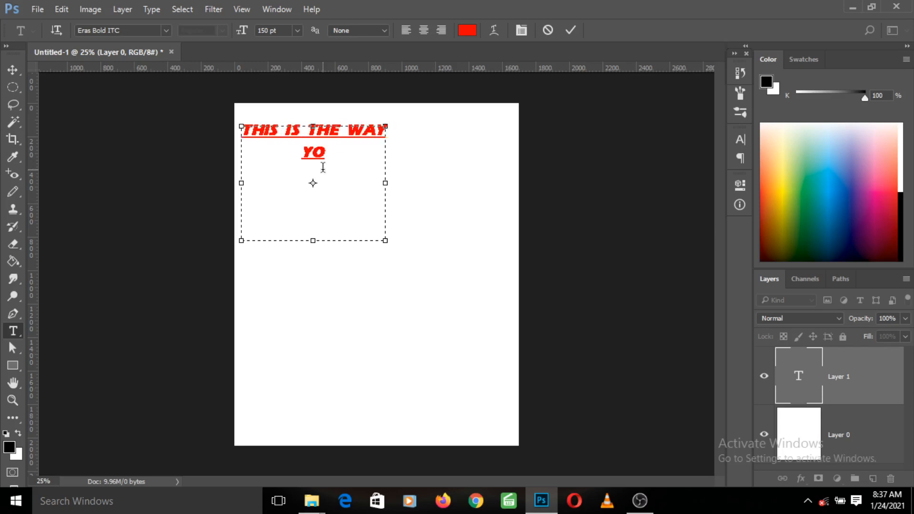
{"action": "key", "text": "BackSpace"}
{"action": "type", "text": "U E"}
{"action": "type", "text": "NTERE"}
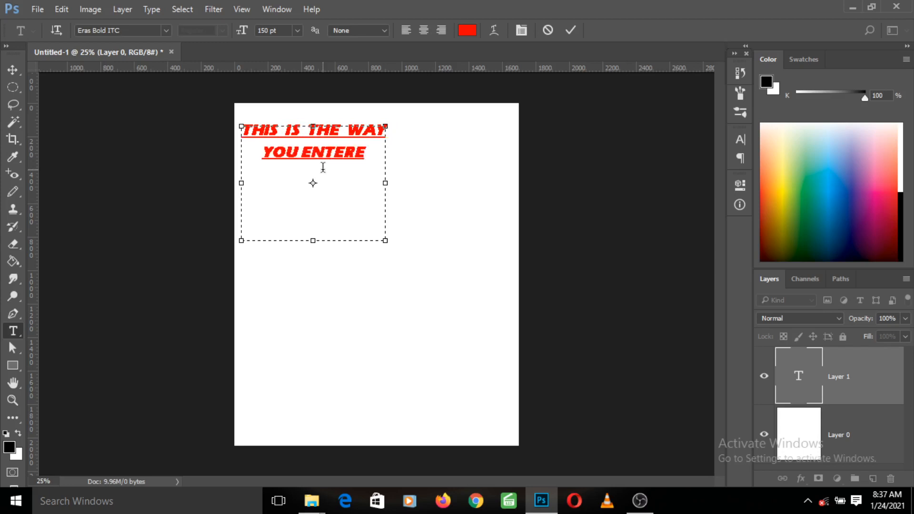
{"action": "key", "text": "BackSpace"}
{"action": "type", "text": "A"}
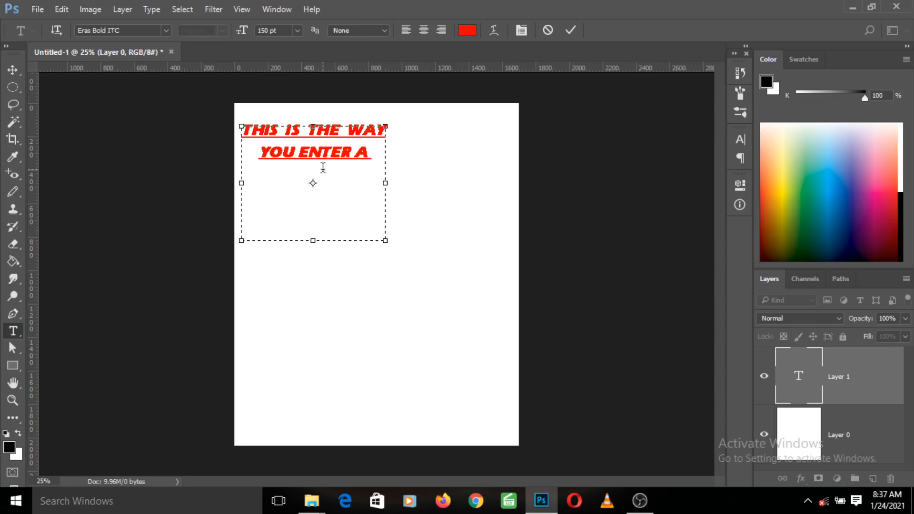
{"action": "type", "text": " NEW"}
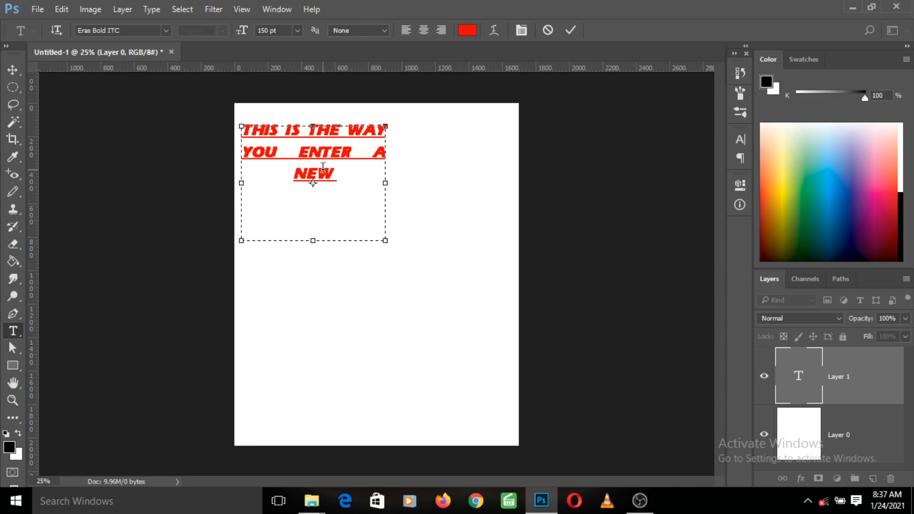
{"action": "type", "text": " LINE"}
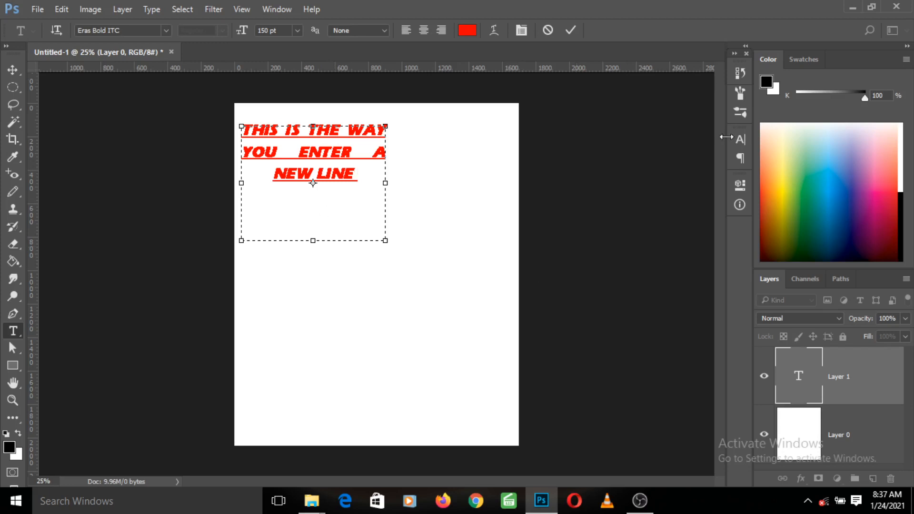
Commit the paragraph text and try left, center and right alignment on it.
{"action": "left_click", "coordinate": [740, 141]}
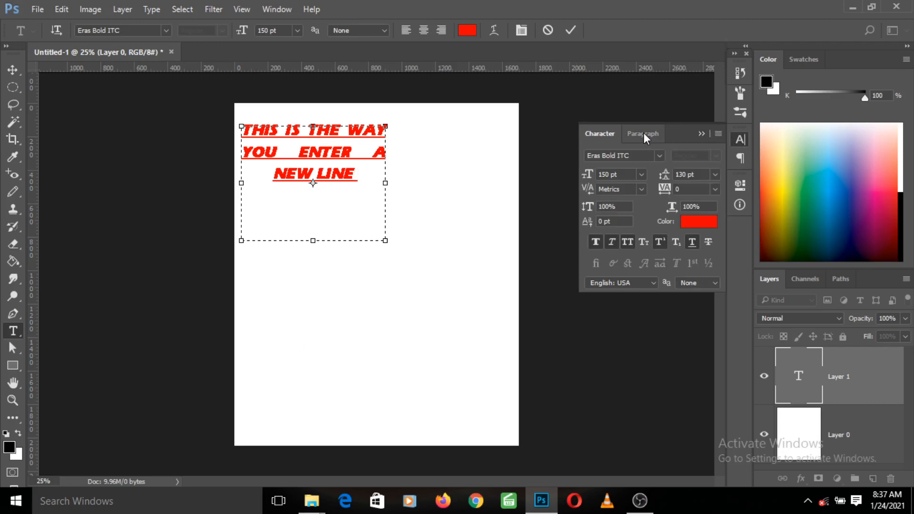
{"action": "left_click", "coordinate": [862, 435]}
{"action": "left_click", "coordinate": [864, 399]}
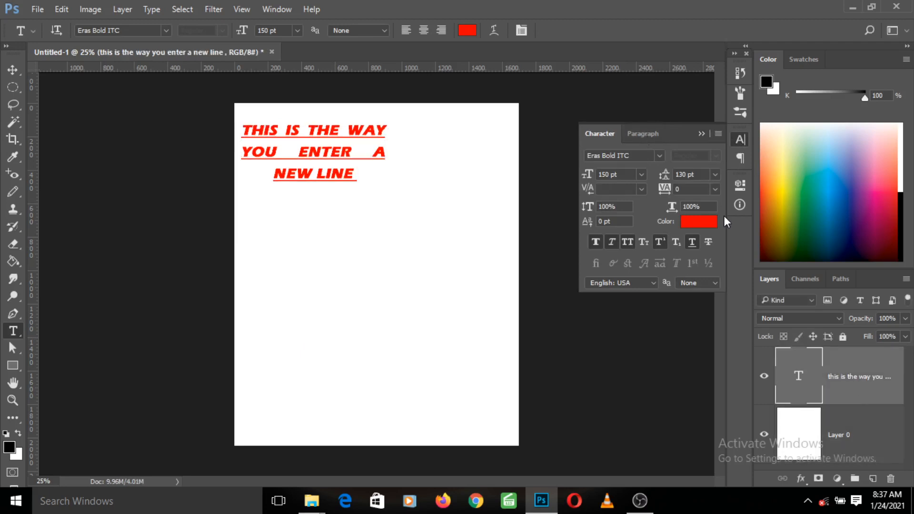
{"action": "left_click", "coordinate": [640, 135]}
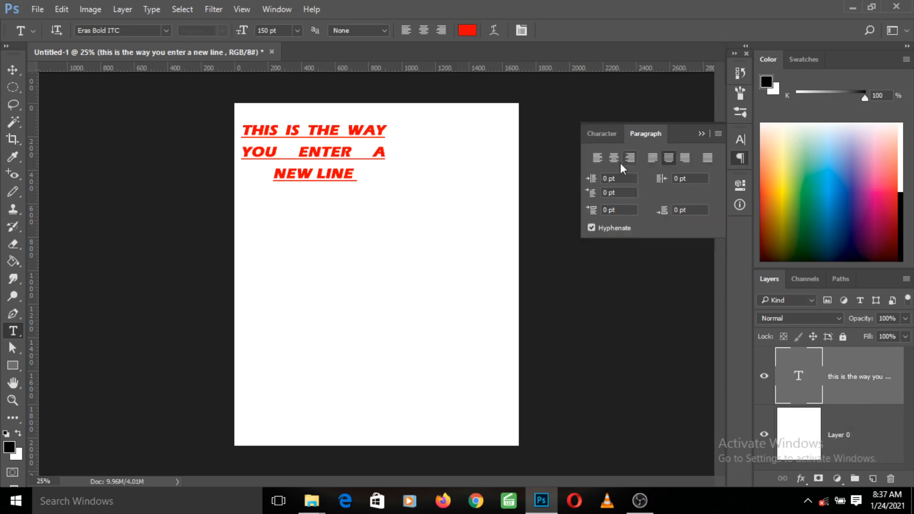
{"action": "left_click", "coordinate": [597, 157]}
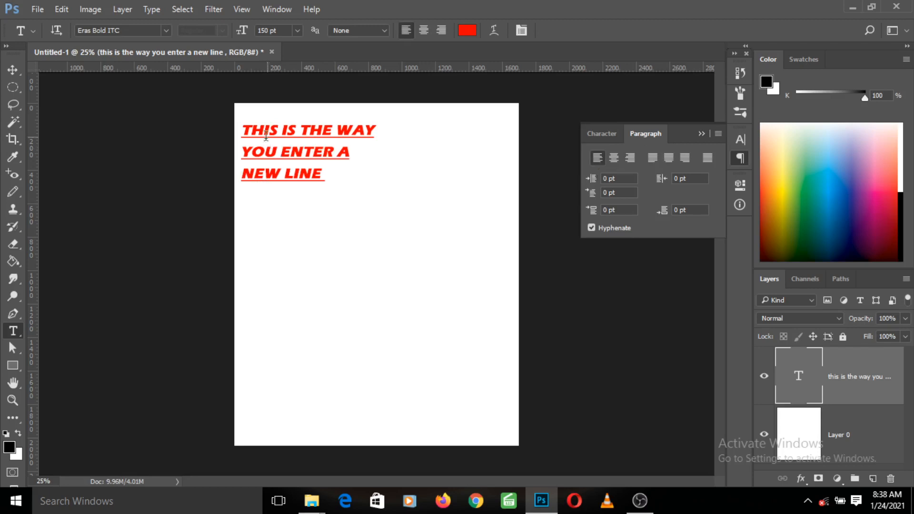
{"action": "left_click", "coordinate": [613, 158]}
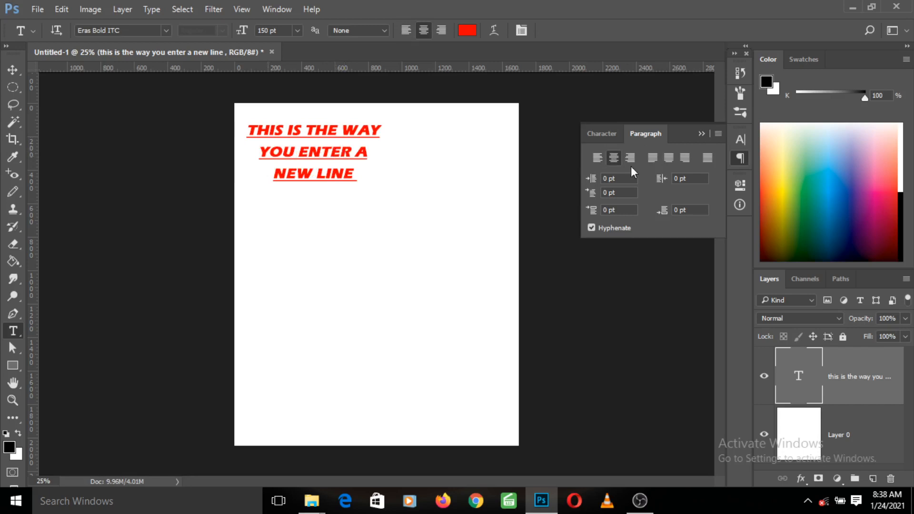
{"action": "left_click", "coordinate": [630, 158]}
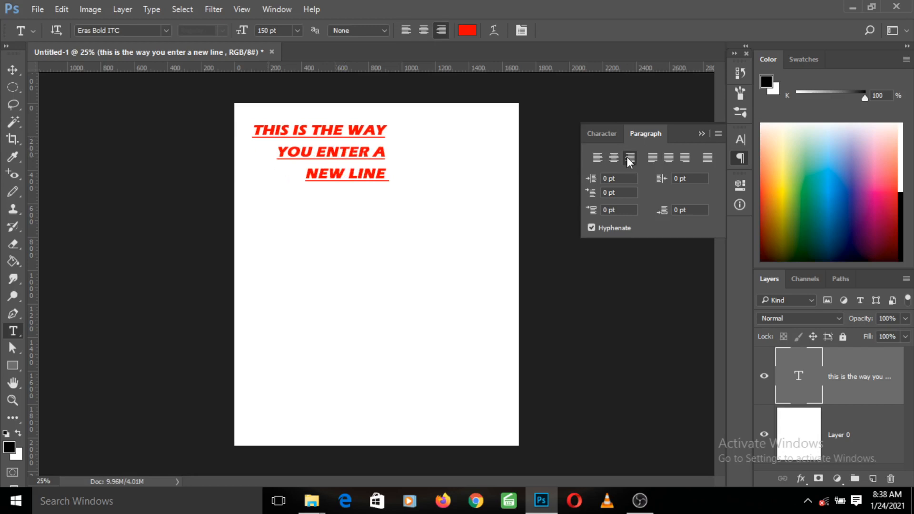
Try justifying the paragraph with its last line left, centered and right, finish with Justify All, and collapse the text settings.
{"action": "left_click", "coordinate": [651, 158]}
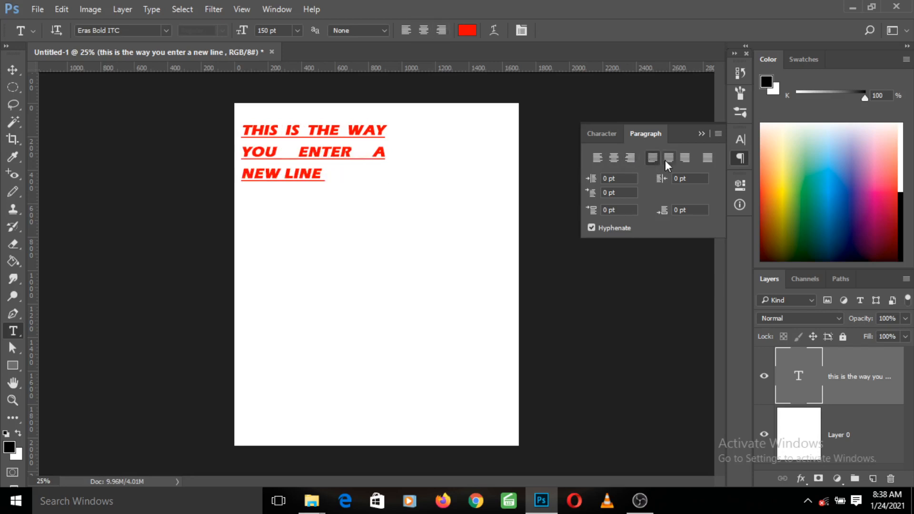
{"action": "left_click", "coordinate": [668, 158]}
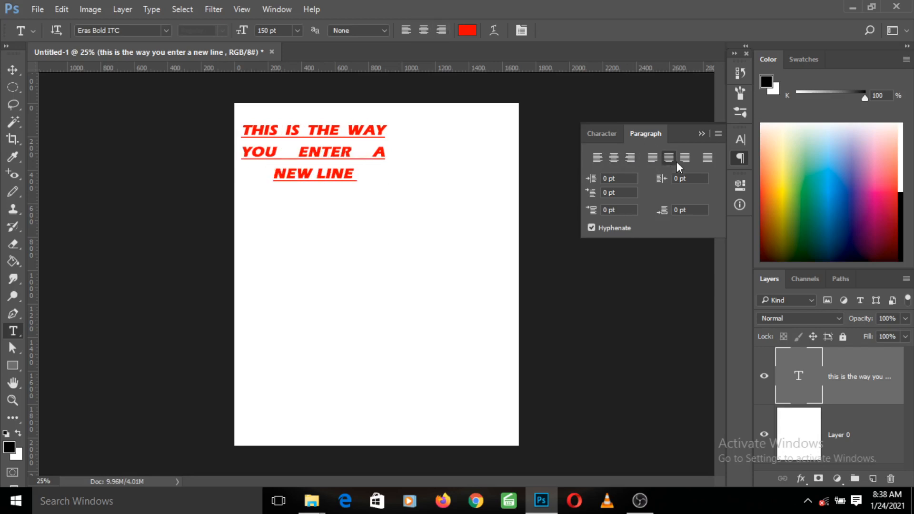
{"action": "left_click", "coordinate": [684, 158]}
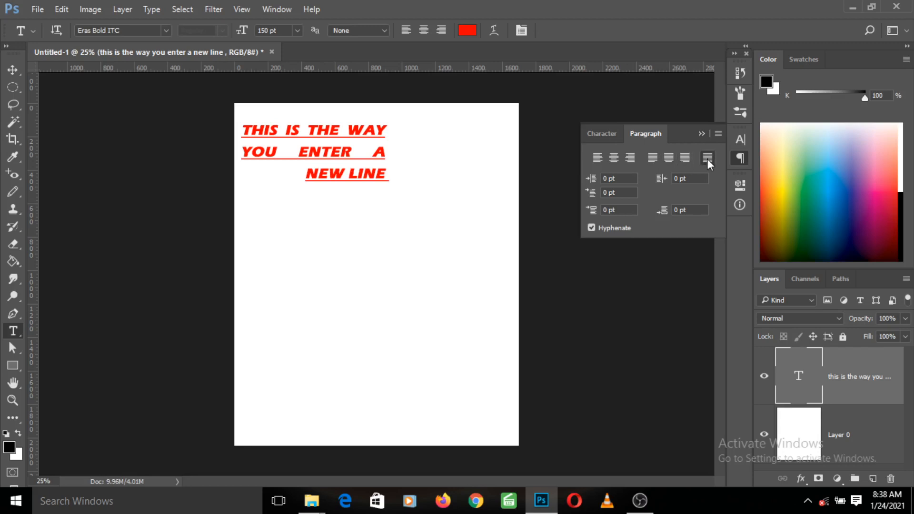
{"action": "left_click", "coordinate": [707, 158]}
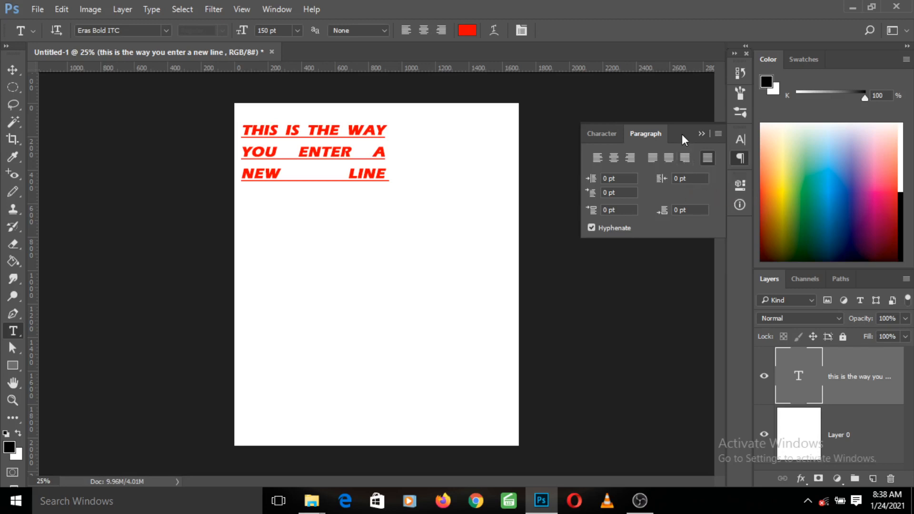
{"action": "left_click", "coordinate": [599, 132]}
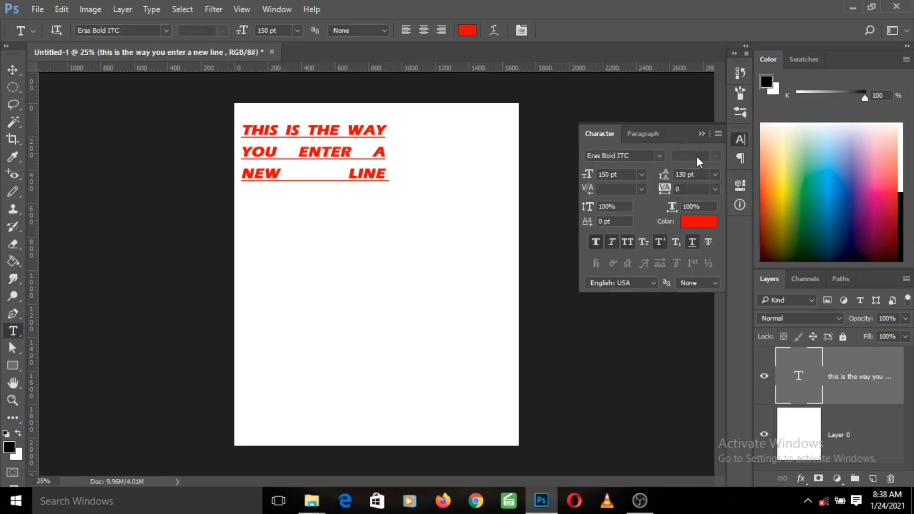
{"action": "left_click", "coordinate": [701, 134]}
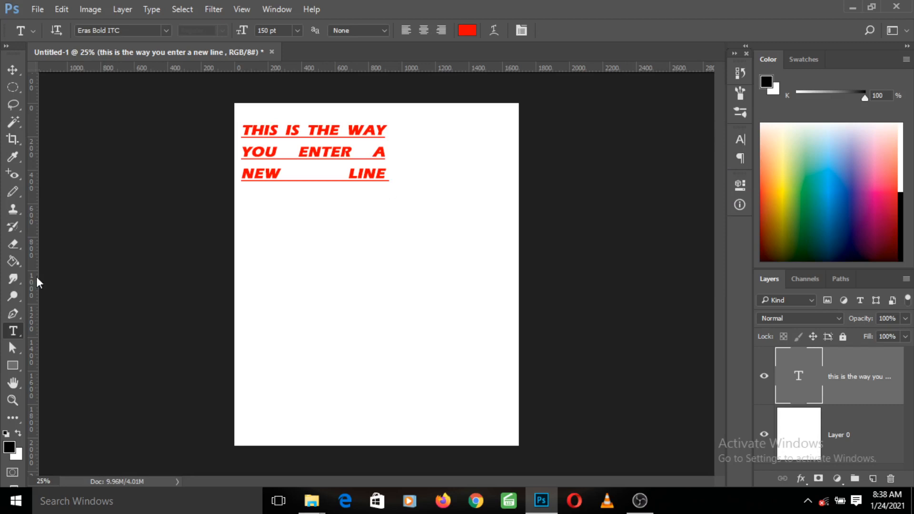
Enter "THIS IS THE" below the paragraph near the page's center with the Vertical Type tool.
{"action": "right_click", "coordinate": [11, 334]}
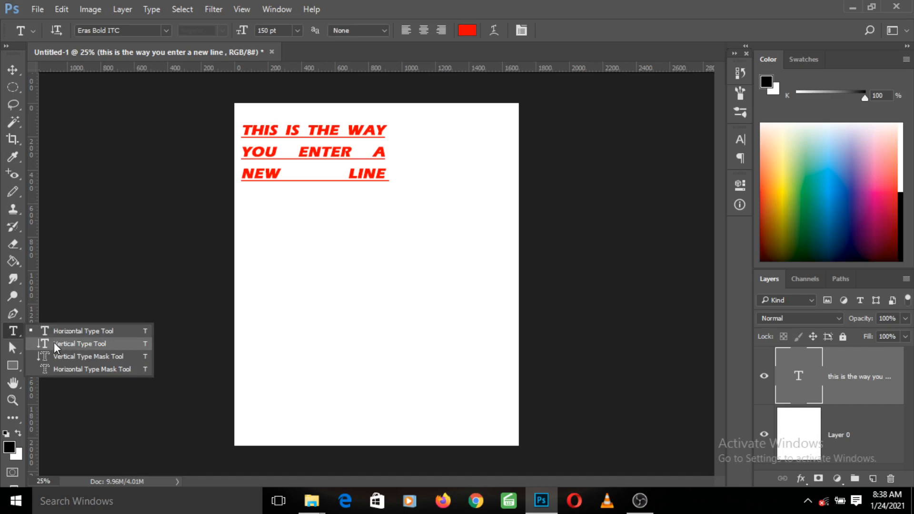
{"action": "left_click", "coordinate": [53, 343]}
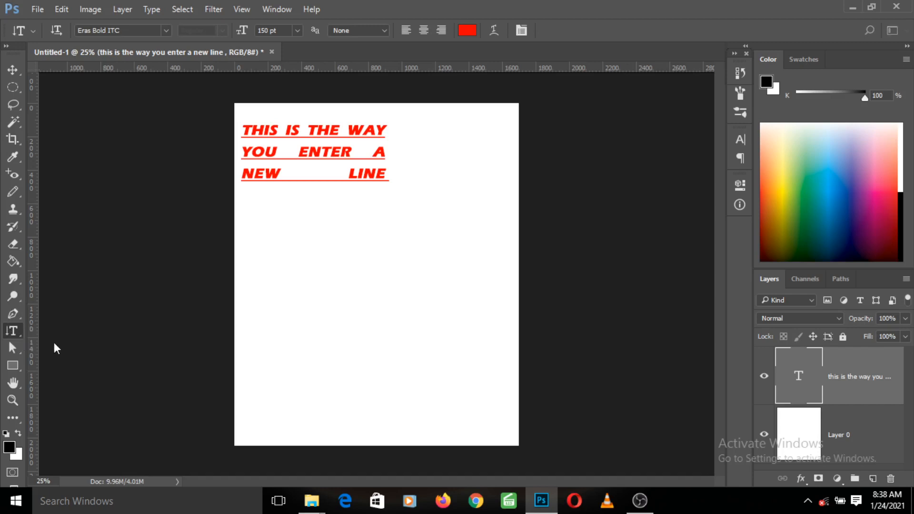
{"action": "left_click", "coordinate": [341, 259]}
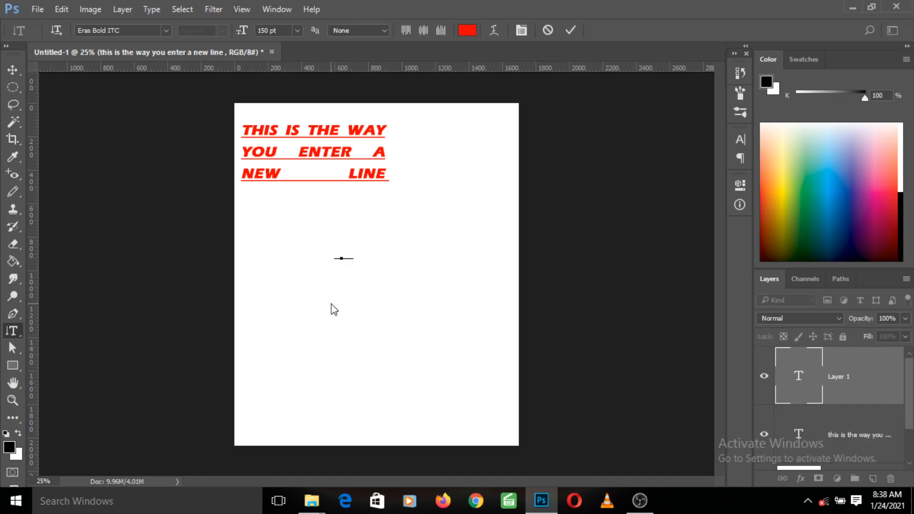
{"action": "type", "text": "this is"}
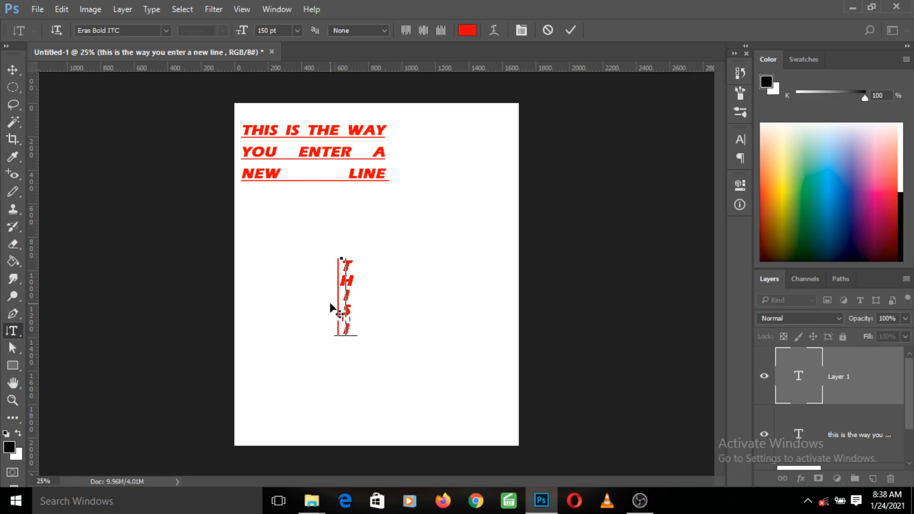
{"action": "type", "text": " the"}
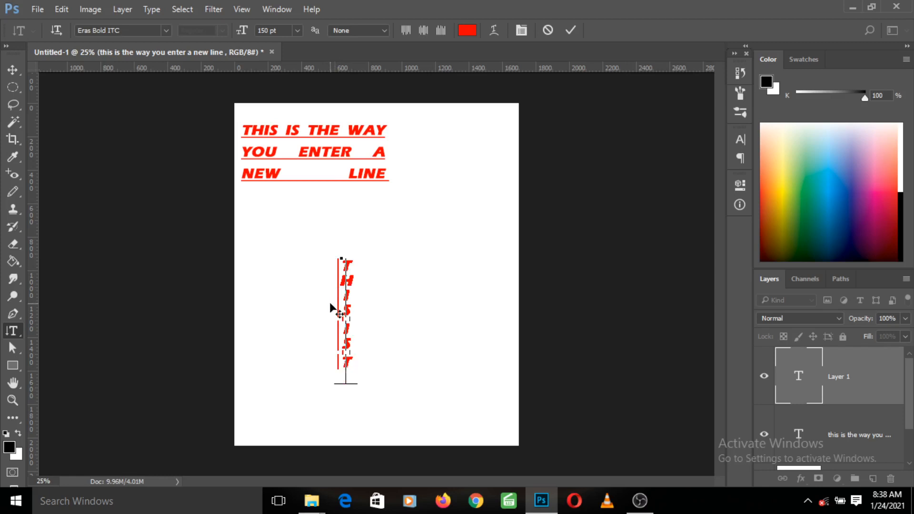